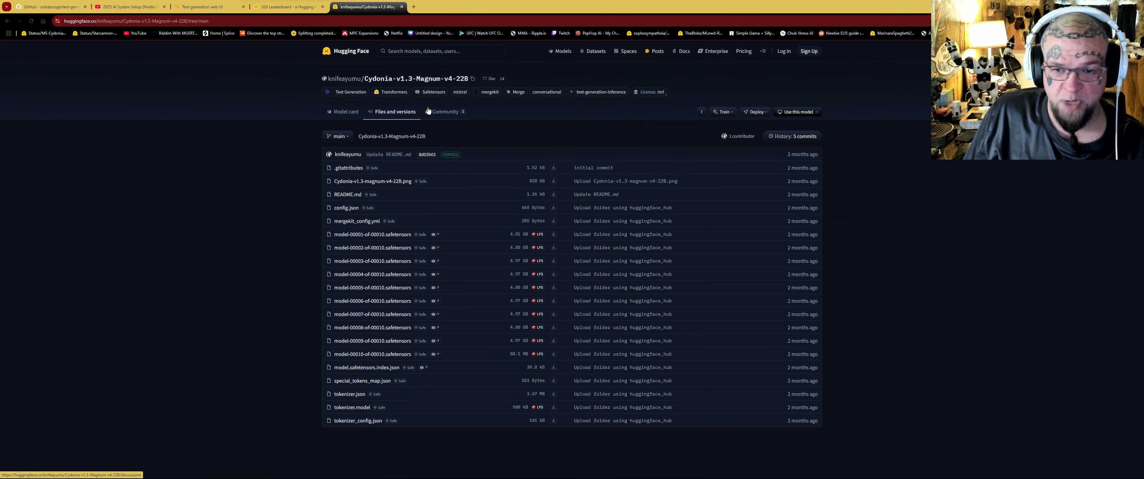
From the Cydonia-v1.3-Magnum-v4-22B model card, open the i1-GGUF repository listed among the model's quantizations.
{"action": "left_click", "coordinate": [346, 114]}
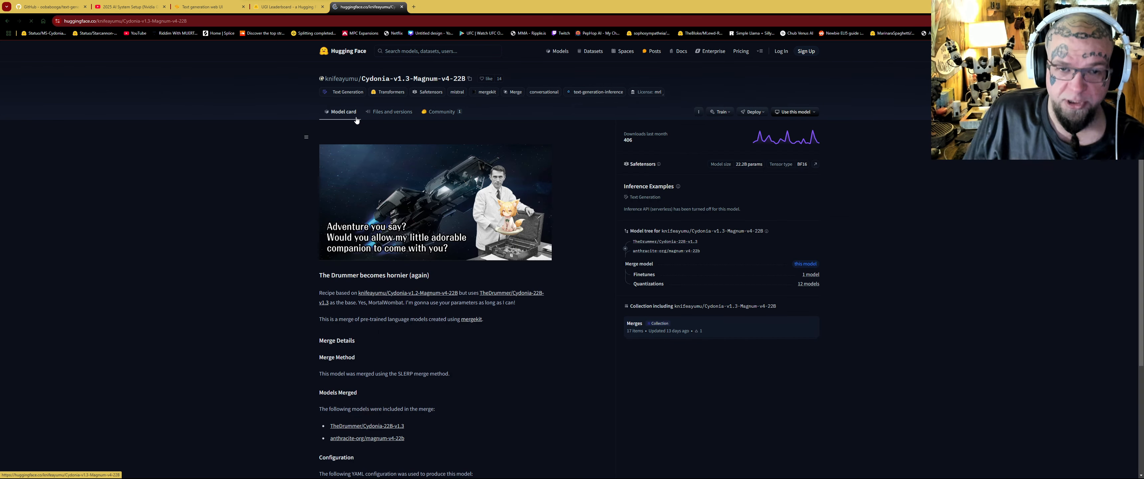
{"action": "scroll", "coordinate": [475, 171], "scroll_direction": "down", "scroll_amount": 2}
{"action": "scroll", "coordinate": [475, 171], "scroll_direction": "up", "scroll_amount": 2}
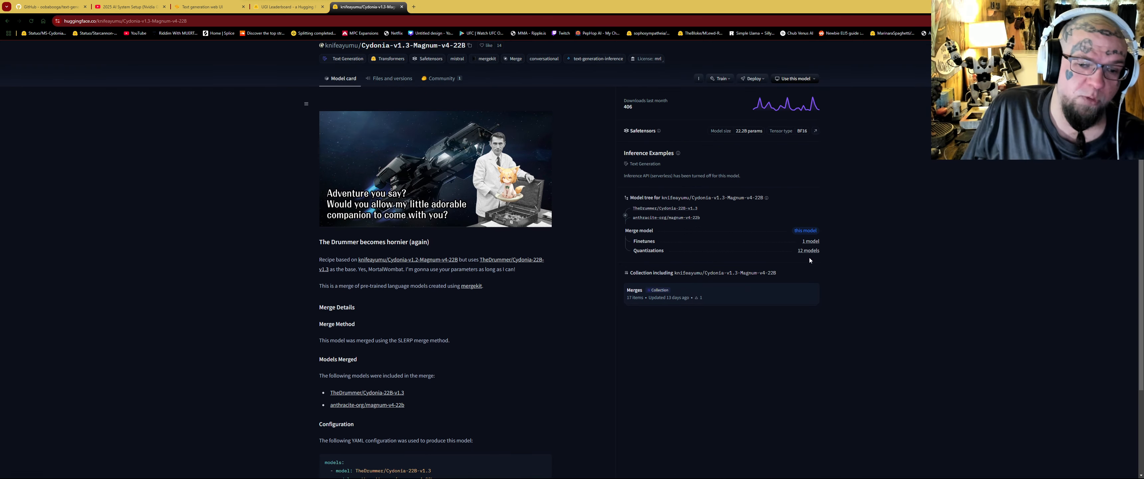
{"action": "left_click", "coordinate": [809, 251]}
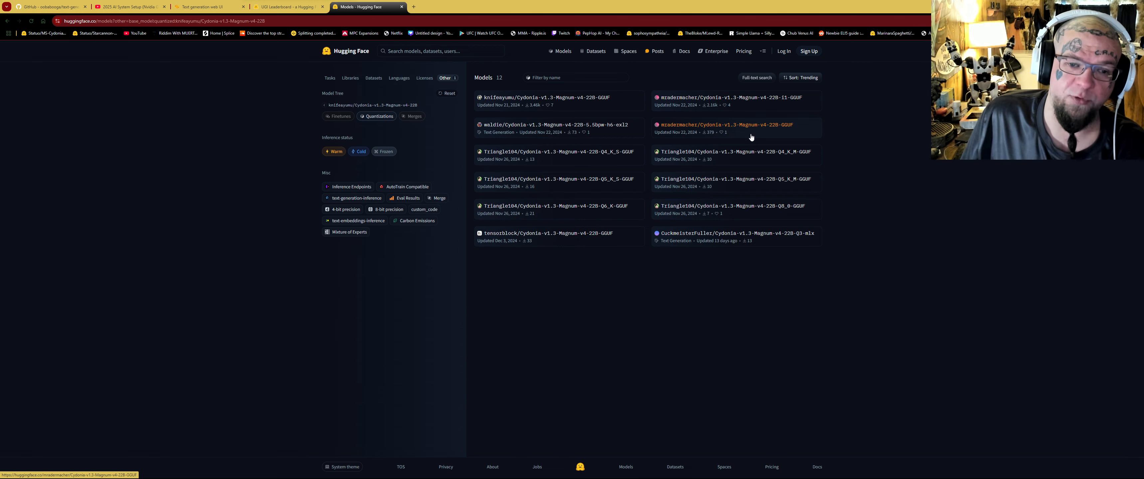
{"action": "left_click", "coordinate": [761, 105]}
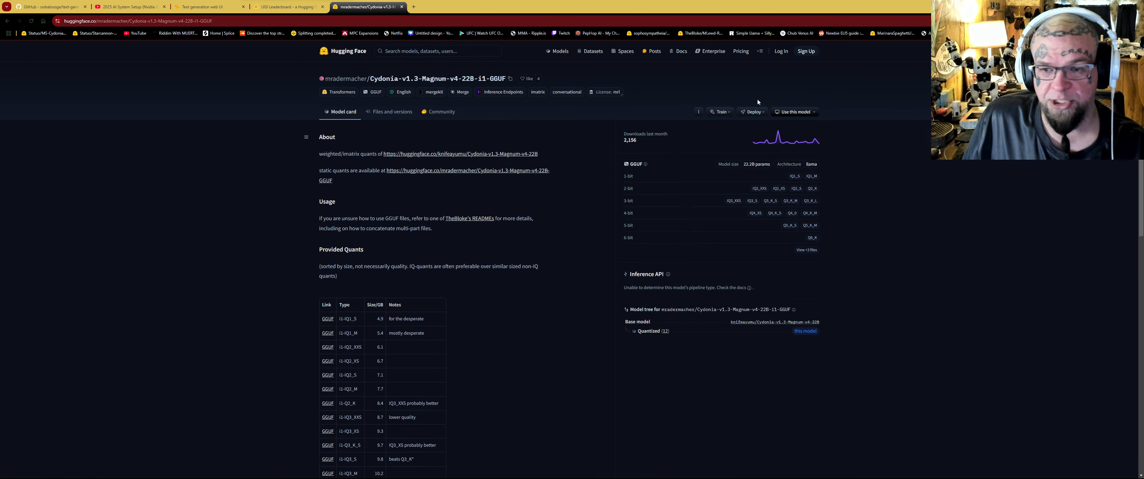
Review the Provided Quants table on the i1-GGUF model card and open the repository's file list.
{"action": "scroll", "coordinate": [368, 190], "scroll_direction": "down", "scroll_amount": 5}
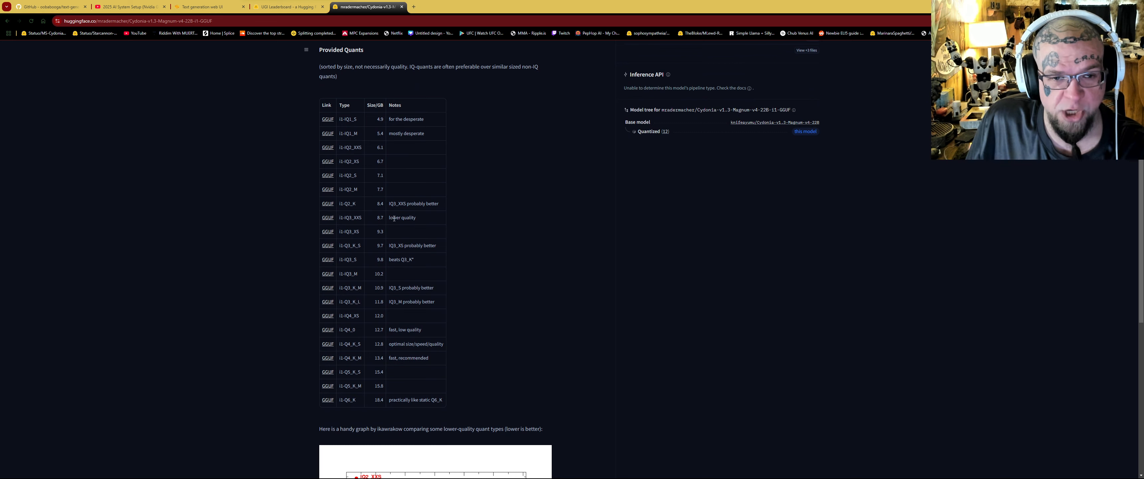
{"action": "scroll", "coordinate": [398, 232], "scroll_direction": "down", "scroll_amount": 1}
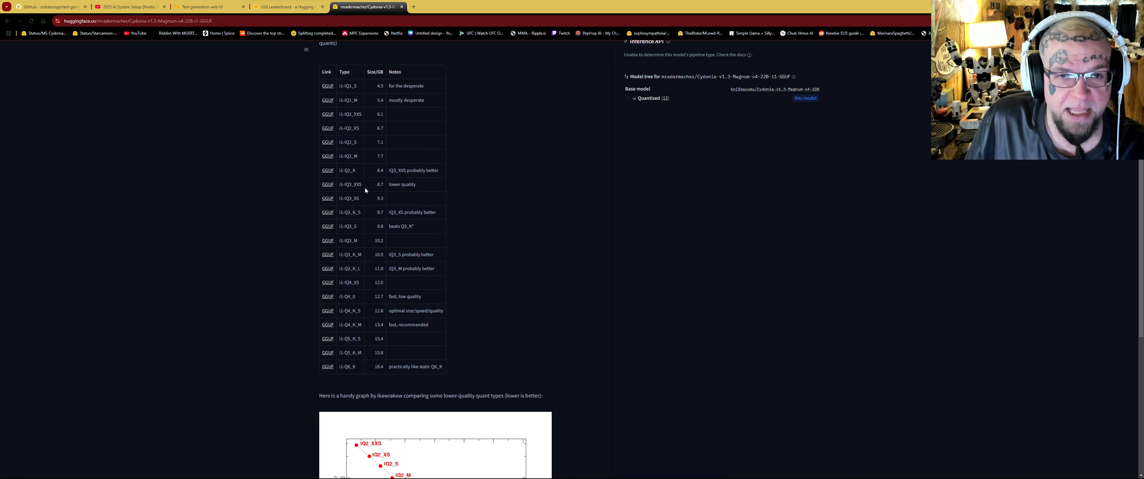
{"action": "scroll", "coordinate": [364, 191], "scroll_direction": "up", "scroll_amount": 1}
{"action": "scroll", "coordinate": [373, 147], "scroll_direction": "down", "scroll_amount": 2}
{"action": "scroll", "coordinate": [380, 161], "scroll_direction": "up", "scroll_amount": 7}
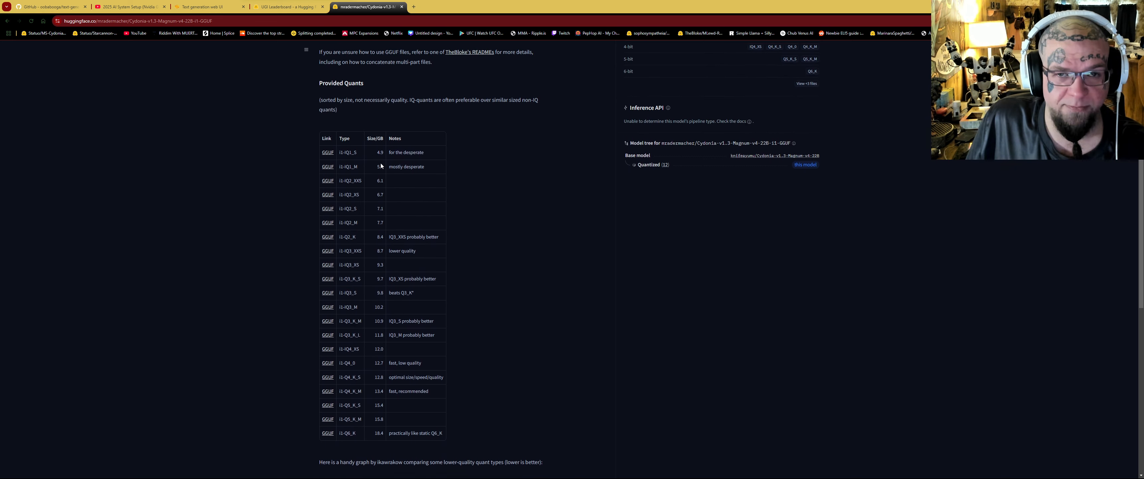
{"action": "scroll", "coordinate": [382, 165], "scroll_direction": "up", "scroll_amount": 1}
{"action": "left_click", "coordinate": [392, 112]}
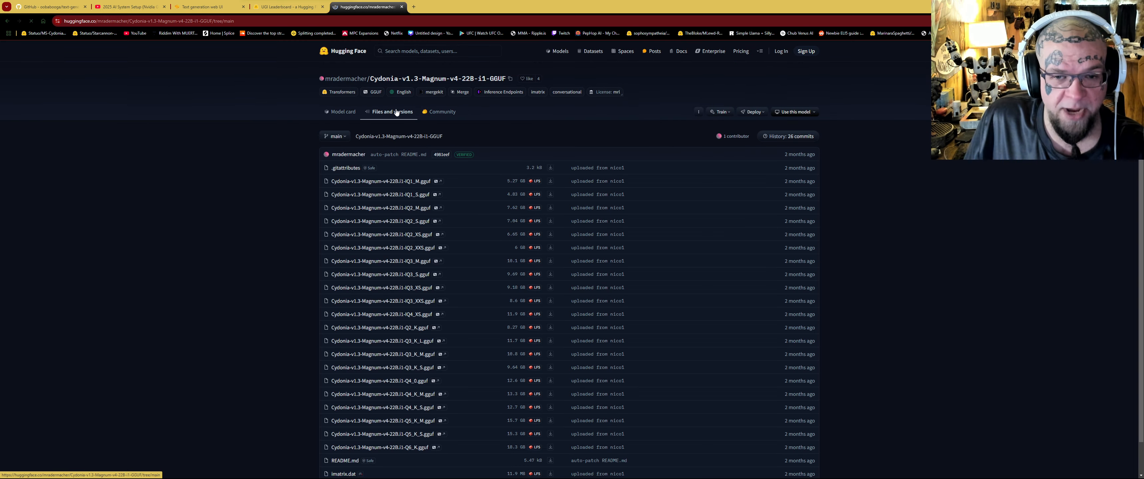
Examine the sizes of the quantized GGUF files in the repository, particularly the Q4_K_M file.
{"action": "scroll", "coordinate": [499, 252], "scroll_direction": "down", "scroll_amount": 1}
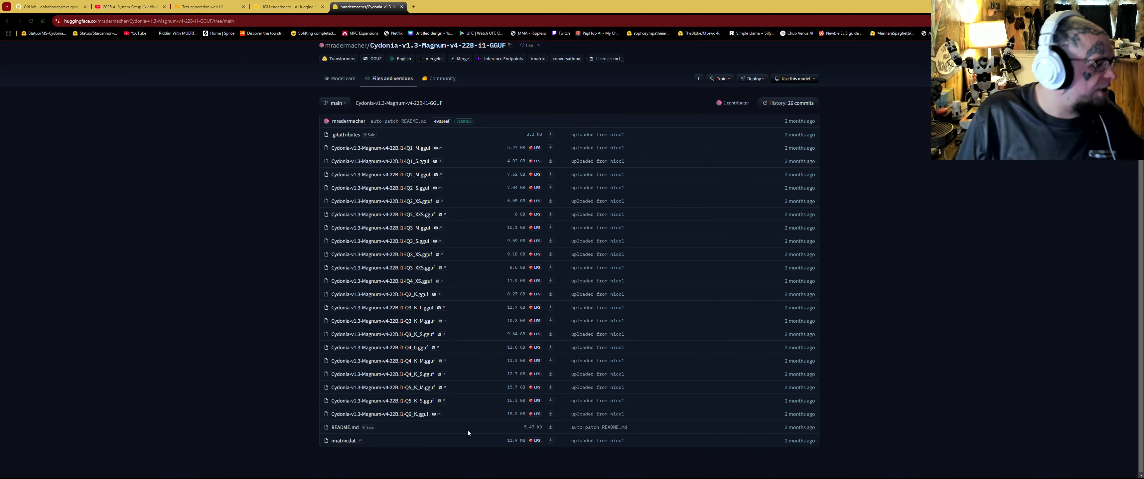
{"action": "scroll", "coordinate": [467, 430], "scroll_direction": "up", "scroll_amount": 1}
{"action": "scroll", "coordinate": [584, 410], "scroll_direction": "down", "scroll_amount": 1}
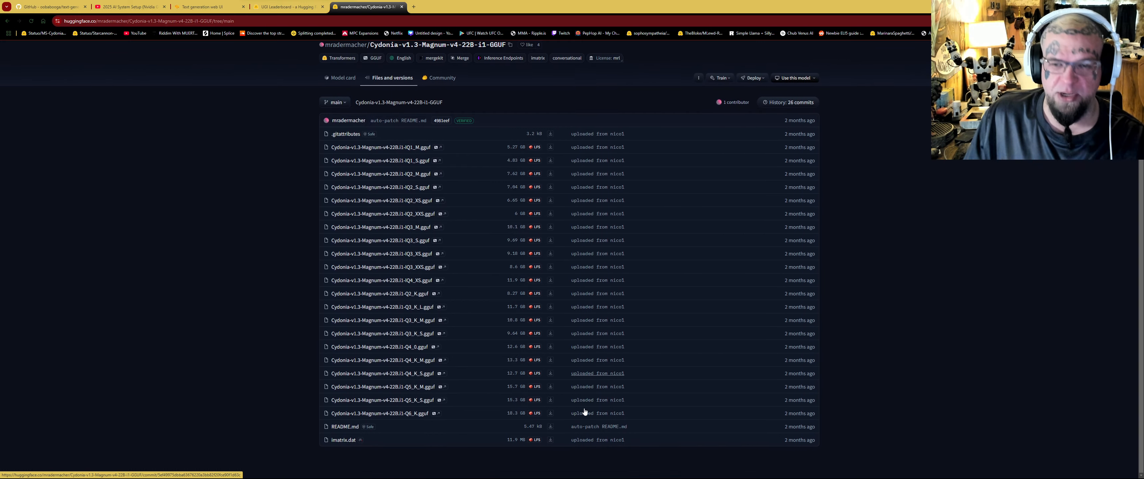
{"action": "scroll", "coordinate": [585, 410], "scroll_direction": "up", "scroll_amount": 1}
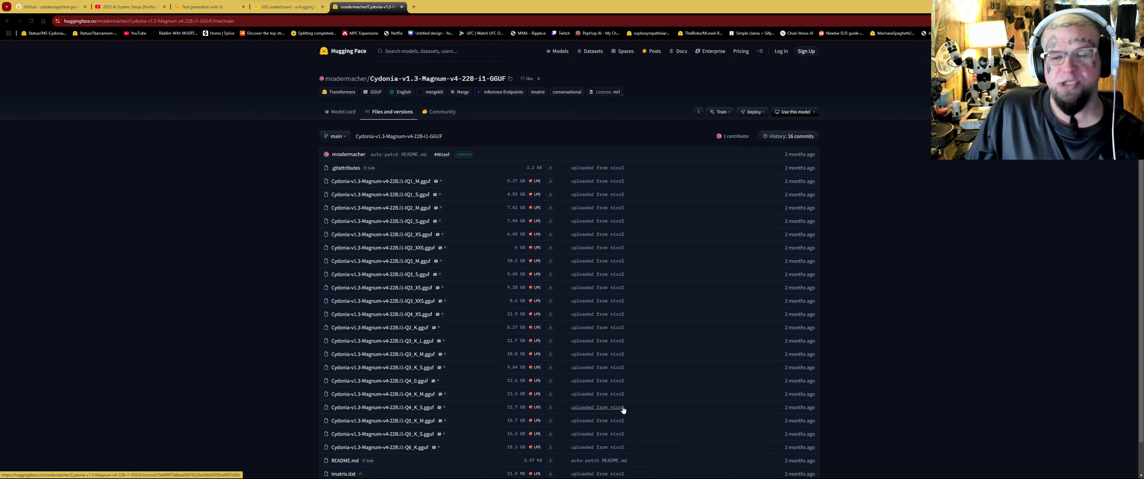
{"action": "scroll", "coordinate": [573, 146], "scroll_direction": "down", "scroll_amount": 1}
{"action": "scroll", "coordinate": [573, 145], "scroll_direction": "up", "scroll_amount": 1}
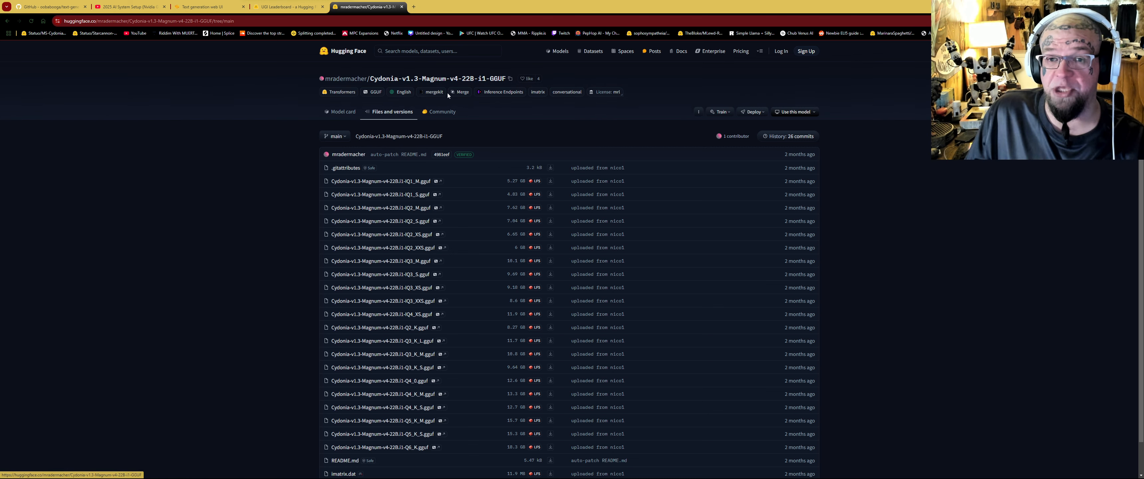
{"action": "scroll", "coordinate": [475, 120], "scroll_direction": "down", "scroll_amount": 1}
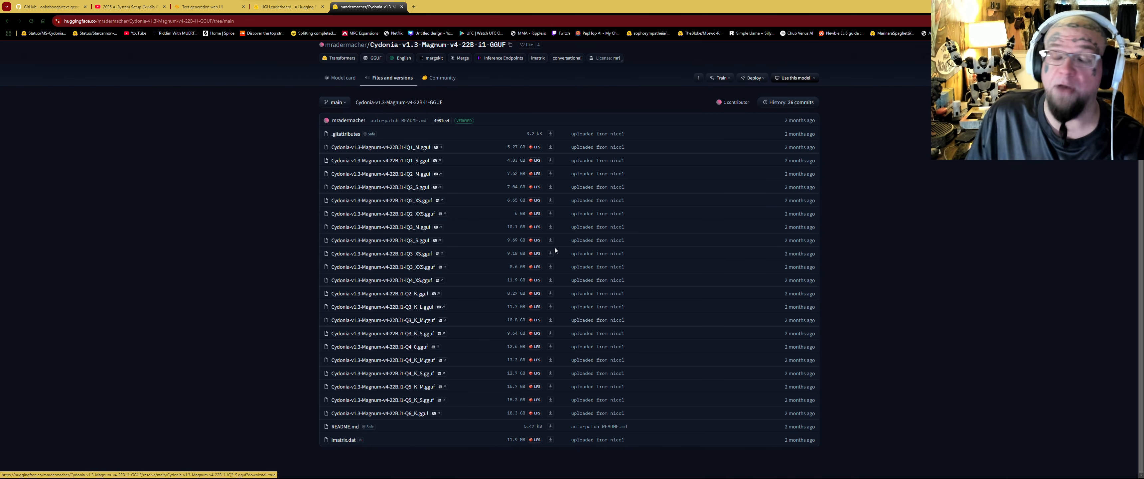
{"action": "scroll", "coordinate": [552, 246], "scroll_direction": "up", "scroll_amount": 2}
{"action": "scroll", "coordinate": [540, 253], "scroll_direction": "down", "scroll_amount": 2}
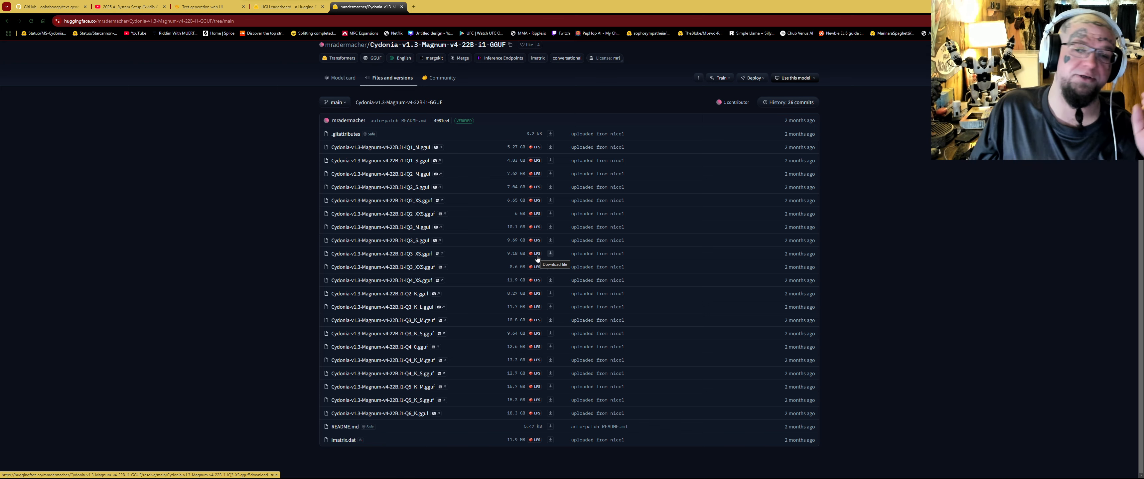
{"action": "scroll", "coordinate": [546, 262], "scroll_direction": "up", "scroll_amount": 1}
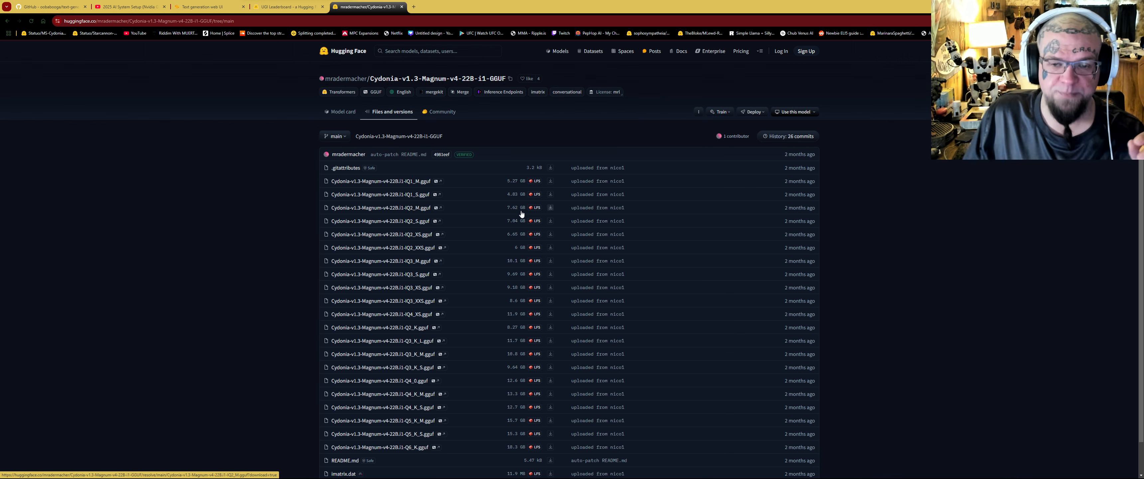
{"action": "scroll", "coordinate": [518, 209], "scroll_direction": "down", "scroll_amount": 1}
{"action": "scroll", "coordinate": [534, 100], "scroll_direction": "up", "scroll_amount": 1}
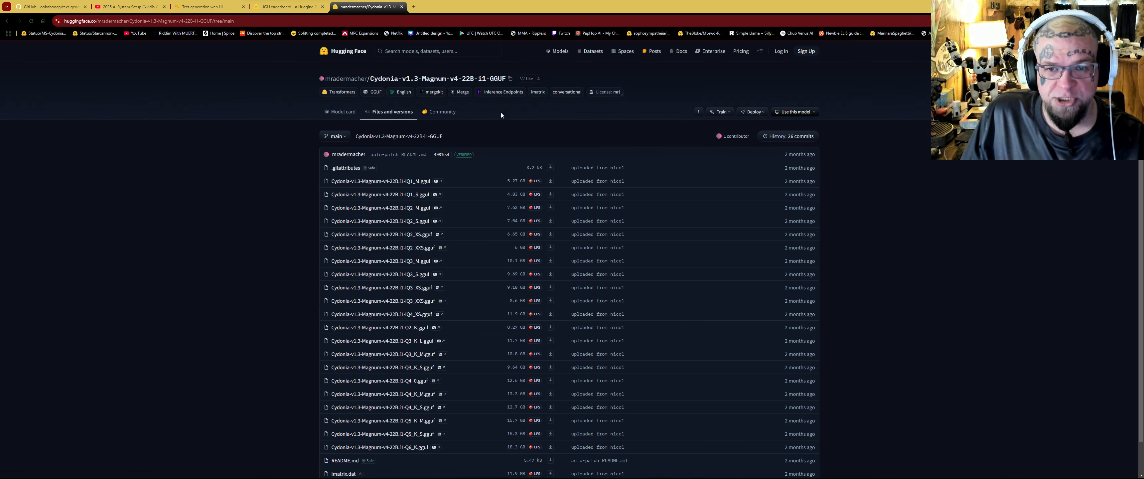
{"action": "scroll", "coordinate": [486, 261], "scroll_direction": "down", "scroll_amount": 1}
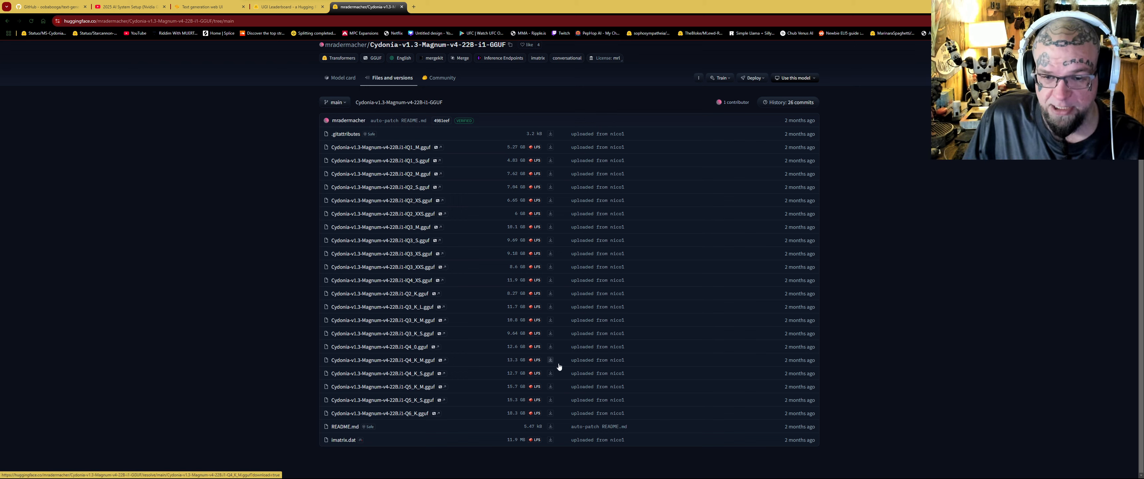
{"action": "left_click_drag", "start_coordinate": [492, 359], "coordinate": [526, 365]}
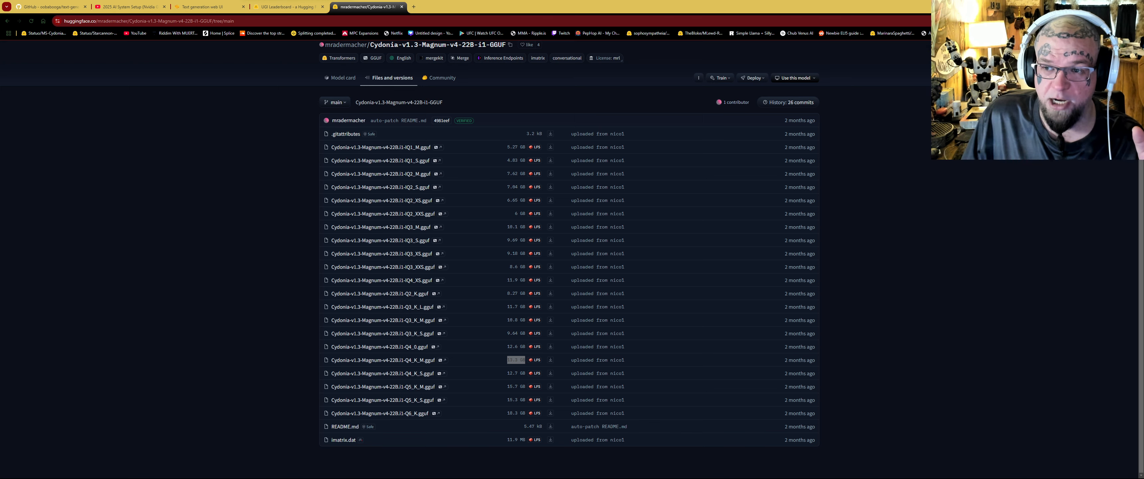
{"action": "left_click", "coordinate": [932, 103]}
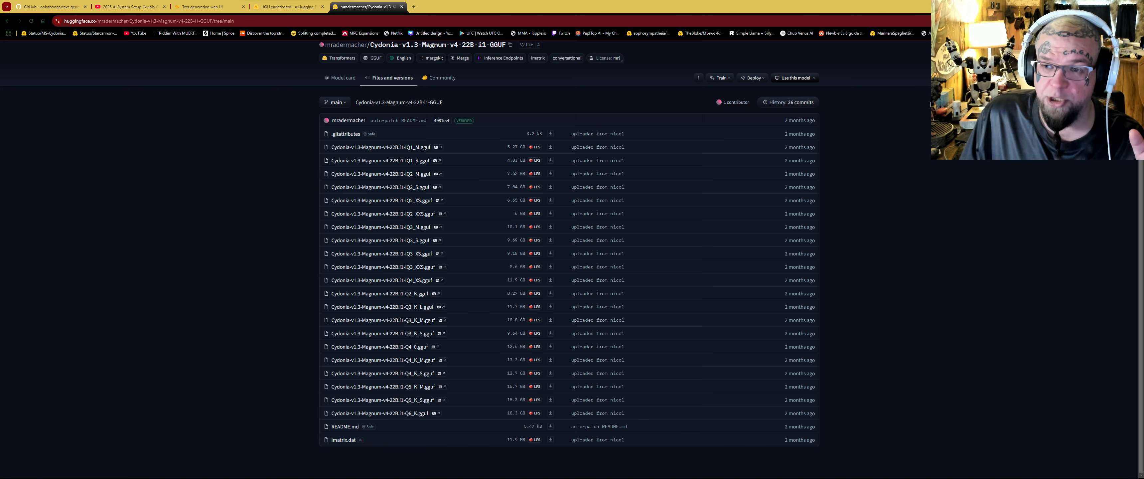
{"action": "scroll", "coordinate": [512, 99], "scroll_direction": "up", "scroll_amount": 1}
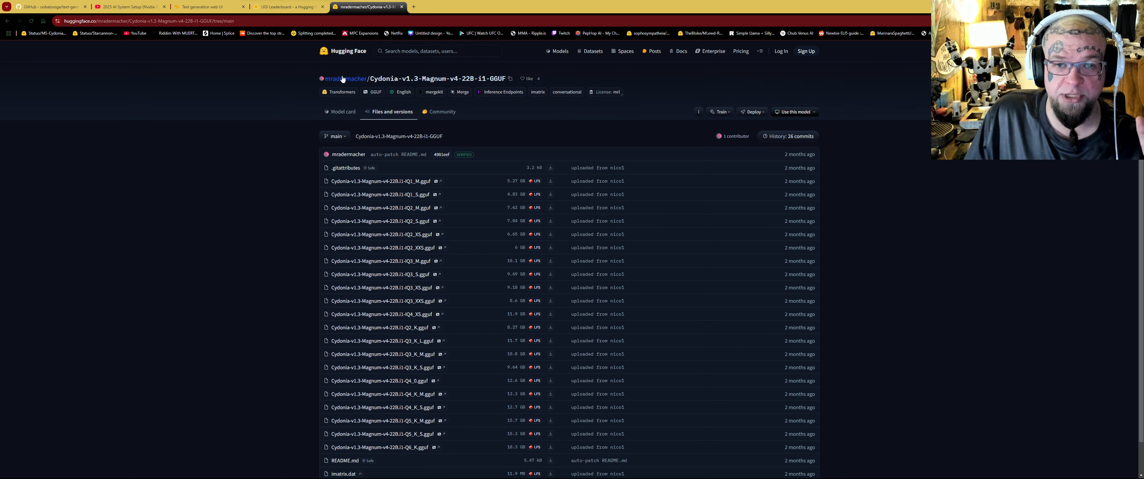
Copy the full name of the Cydonia-v1.3-Magnum-v4-22B-i1-GGUF repository into the Text generation web UI as the model to download.
{"action": "left_click_drag", "start_coordinate": [317, 78], "coordinate": [505, 85]}
{"action": "left_click", "coordinate": [513, 77]}
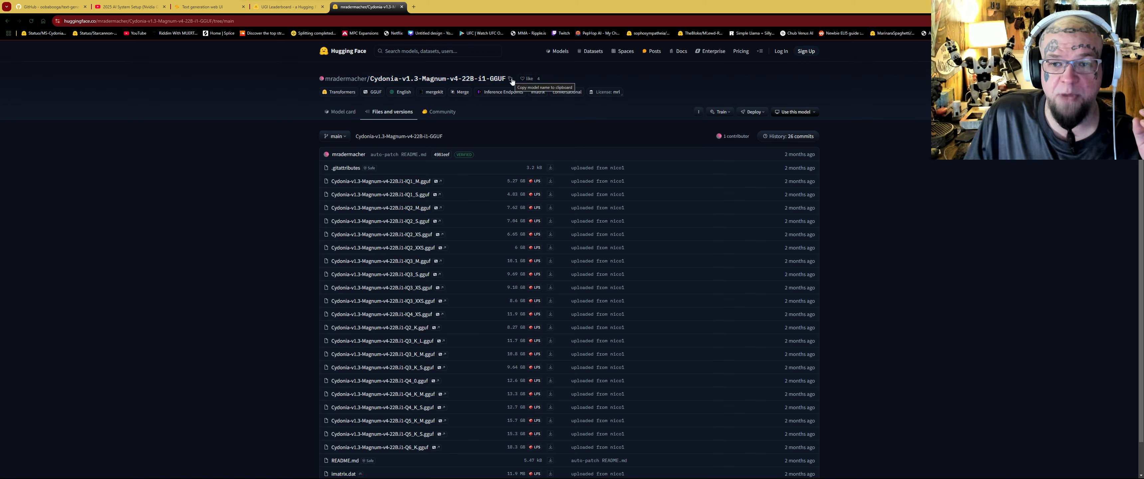
{"action": "left_click", "coordinate": [510, 79]}
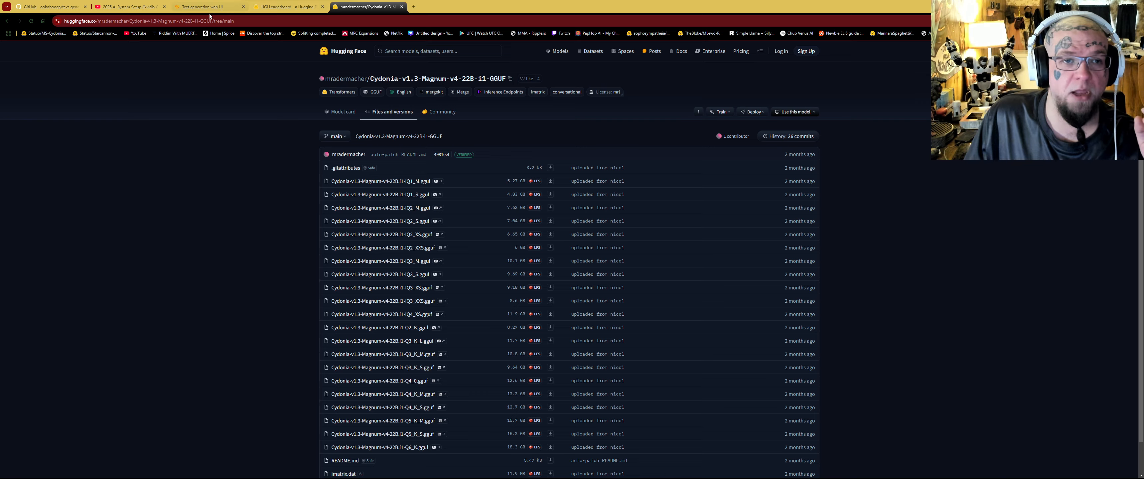
{"action": "left_click", "coordinate": [191, 8]}
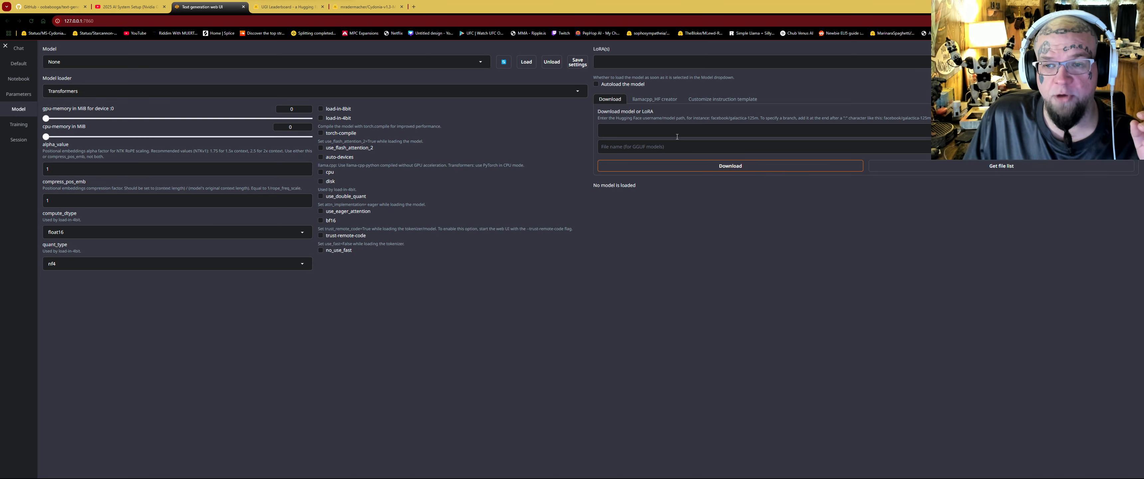
{"action": "right_click", "coordinate": [663, 134]}
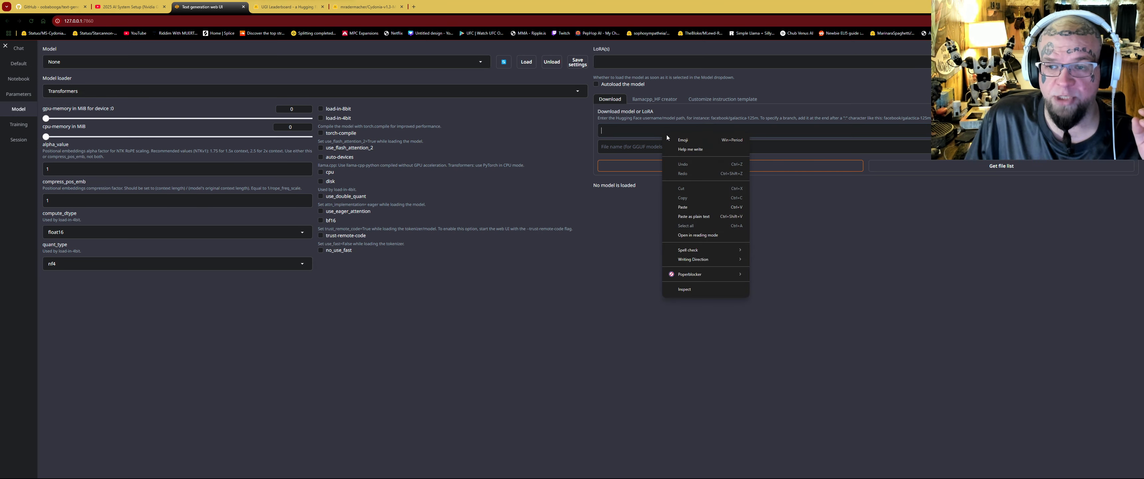
{"action": "left_click", "coordinate": [692, 207]}
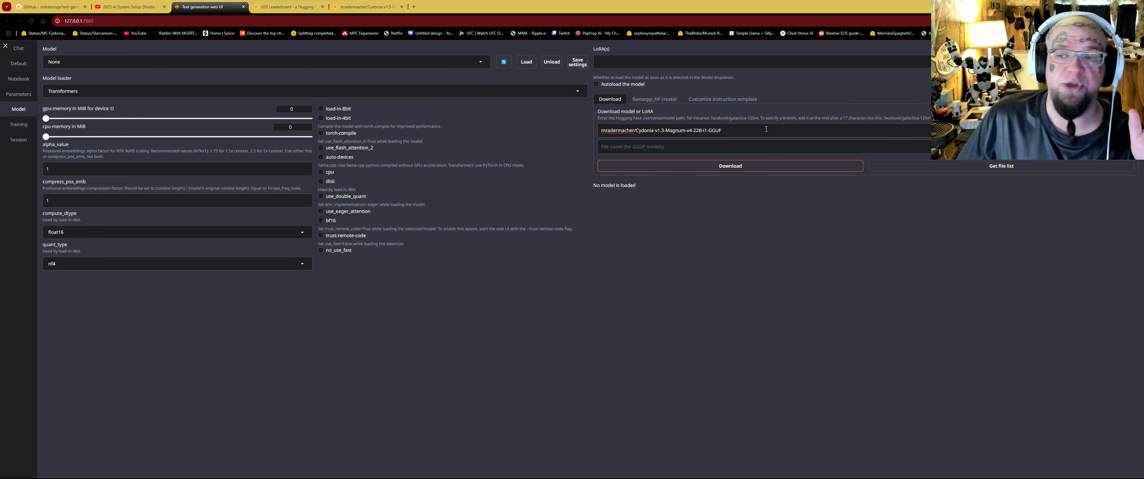
Copy the Cydonia-v1.3-Magnum-v4-22B.i1-Q4_K_M.gguf file name from Hugging Face into the web UI's download form, start the download and check its progress.
{"action": "left_click", "coordinate": [368, 6]}
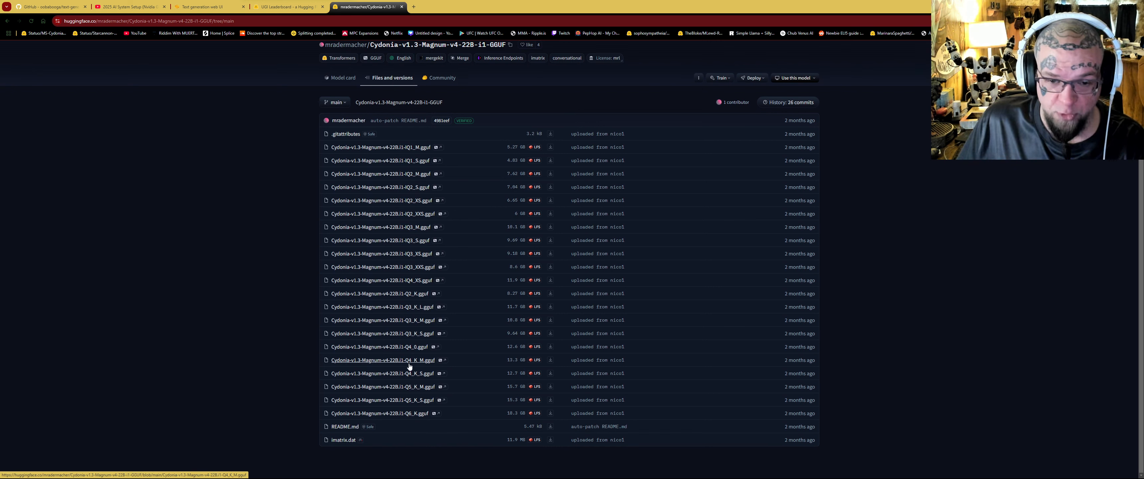
{"action": "left_click", "coordinate": [377, 361]}
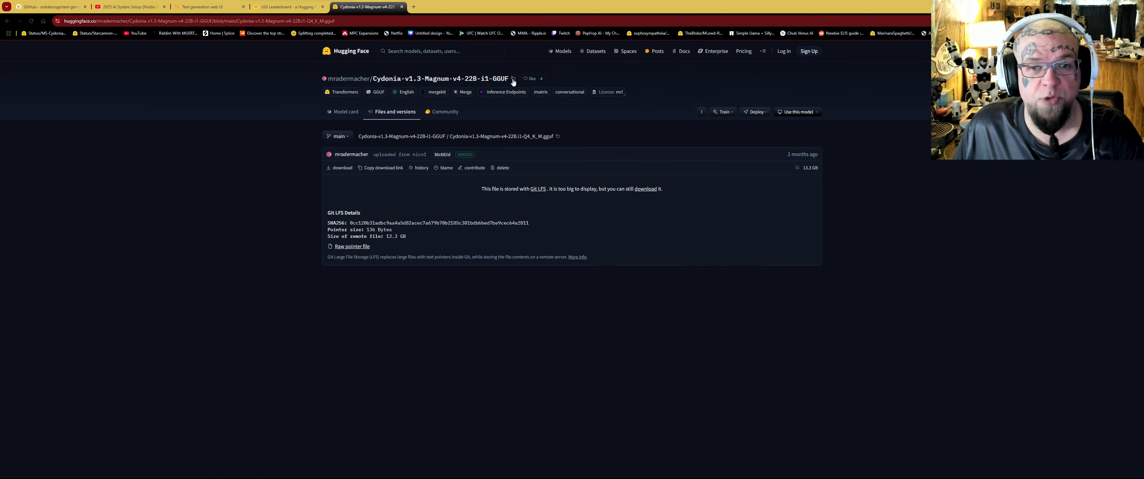
{"action": "left_click", "coordinate": [557, 137]}
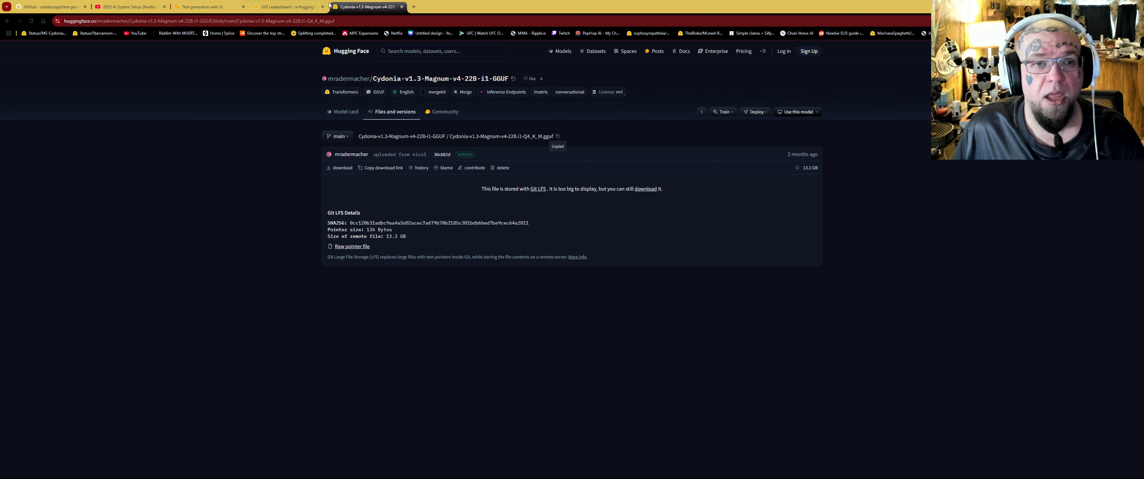
{"action": "left_click", "coordinate": [183, 8]}
{"action": "right_click", "coordinate": [634, 149]}
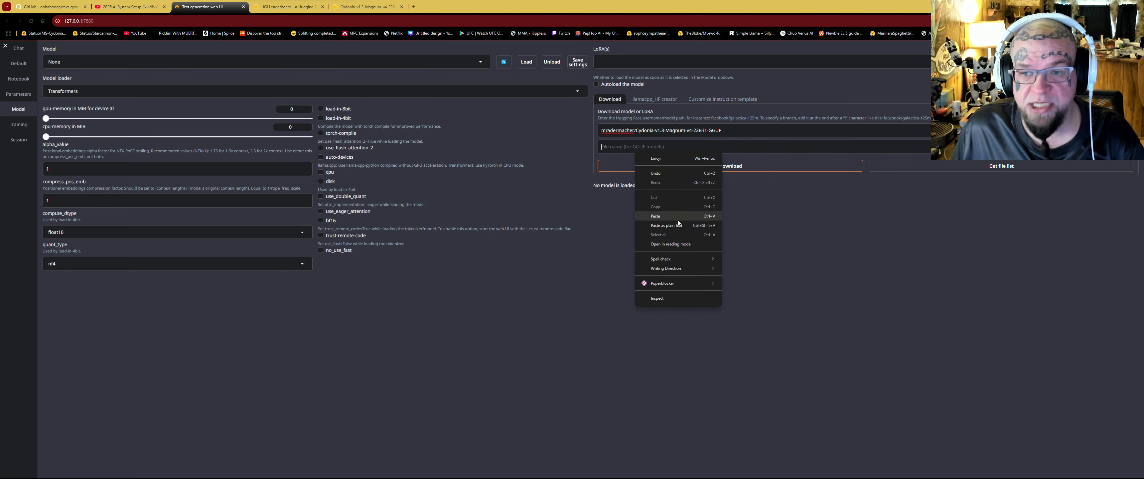
{"action": "left_click", "coordinate": [656, 216]}
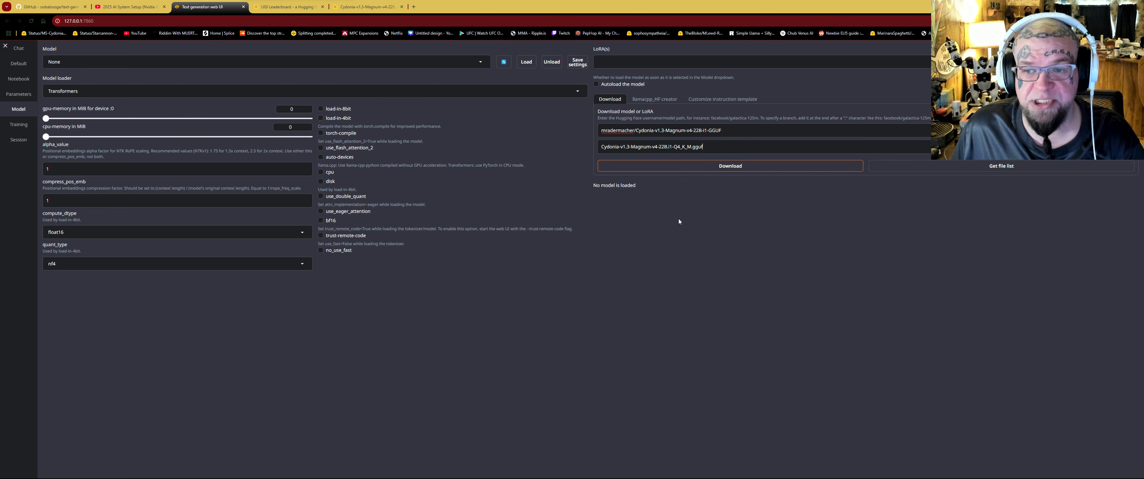
{"action": "left_click", "coordinate": [723, 170]}
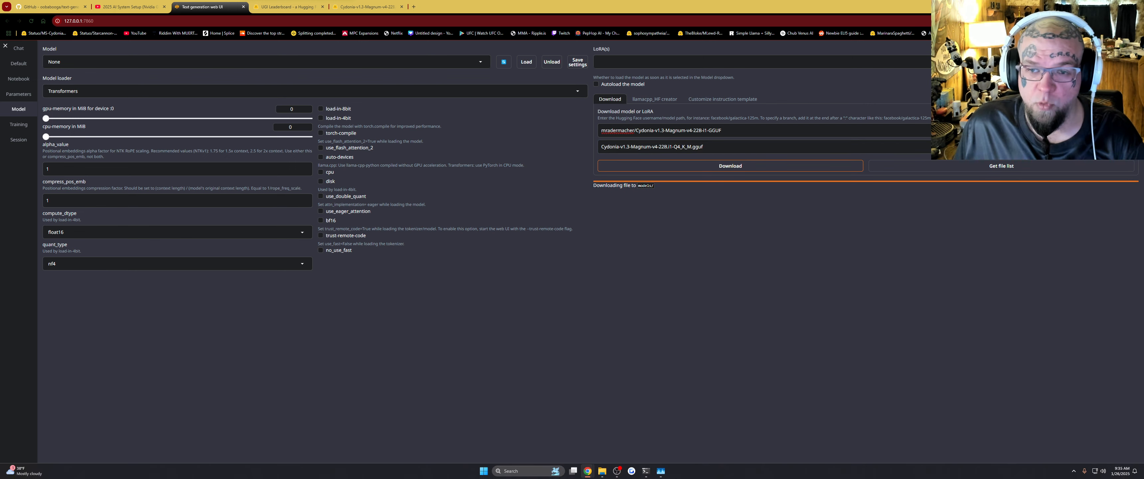
{"action": "left_click", "coordinate": [645, 472]}
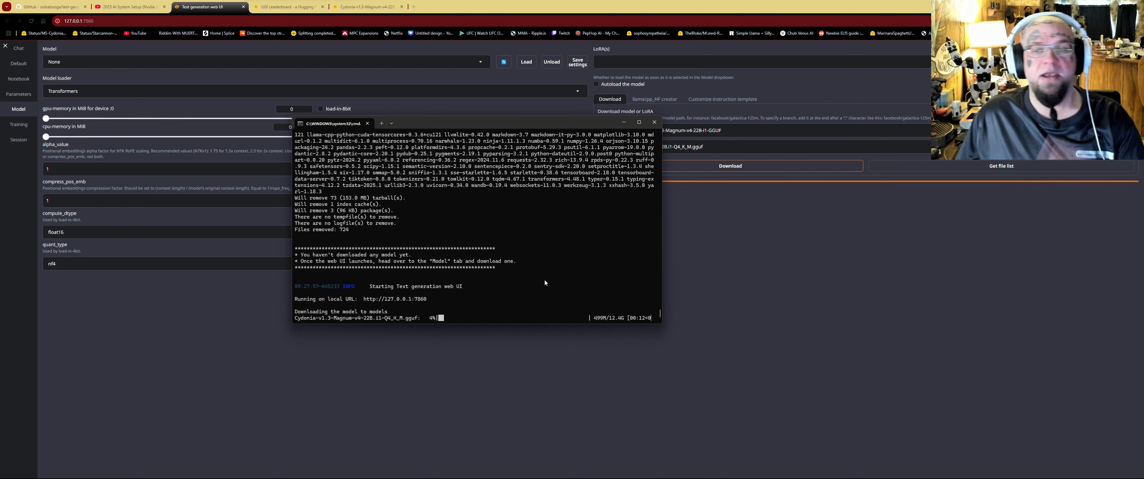
Revisit the Q4_K_M file page on Hugging Face and bring up the Max Allocated VRAM field of the GGUF-Model-VRAM-Calculator.
{"action": "left_click", "coordinate": [367, 7]}
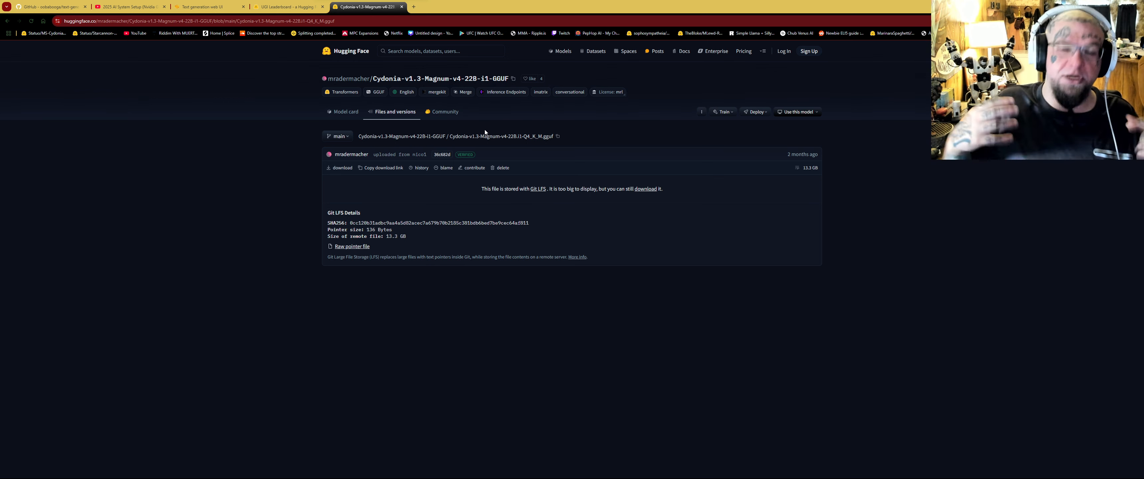
{"action": "left_click", "coordinate": [577, 470]}
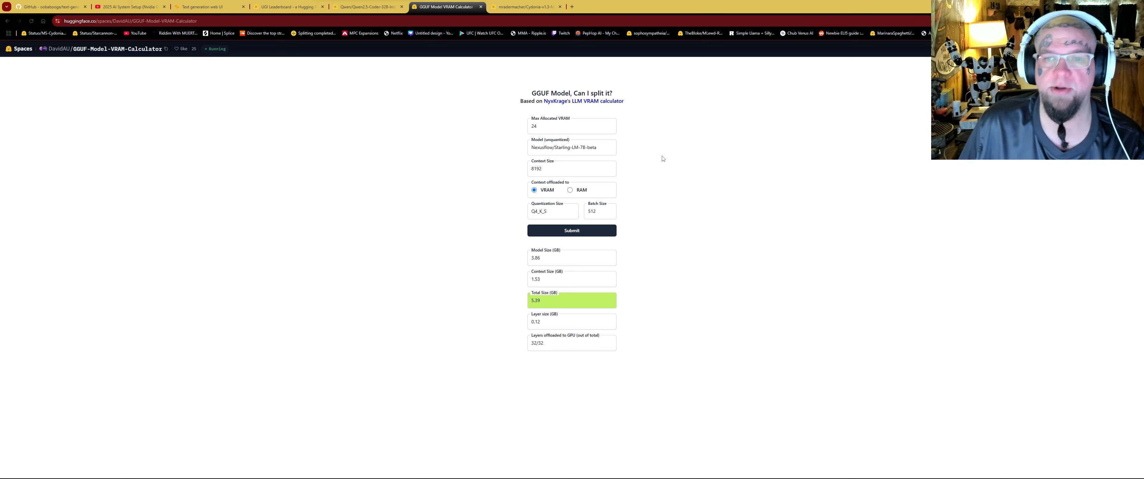
{"action": "left_click", "coordinate": [583, 127]}
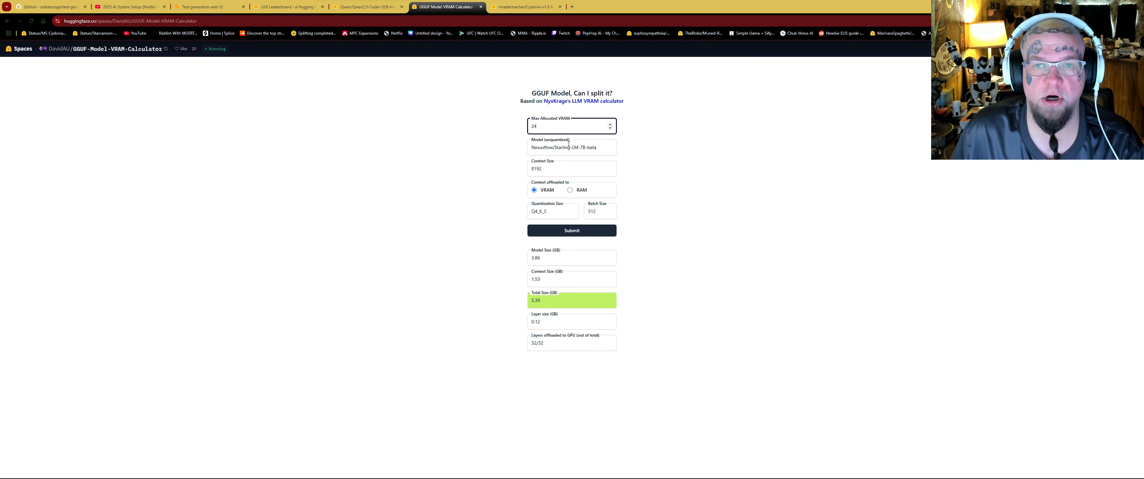
Open the unquantized Cydonia-v1.3-Magnum-v4-22B repository linked from the i1-GGUF model card in a separate tab and copy its full name.
{"action": "left_click", "coordinate": [524, 7]}
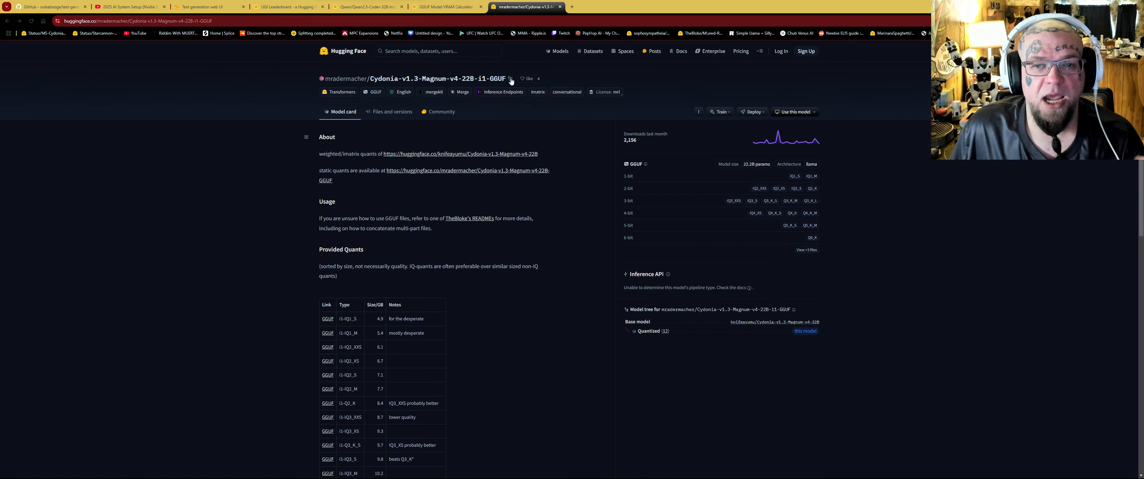
{"action": "right_click", "coordinate": [438, 157]}
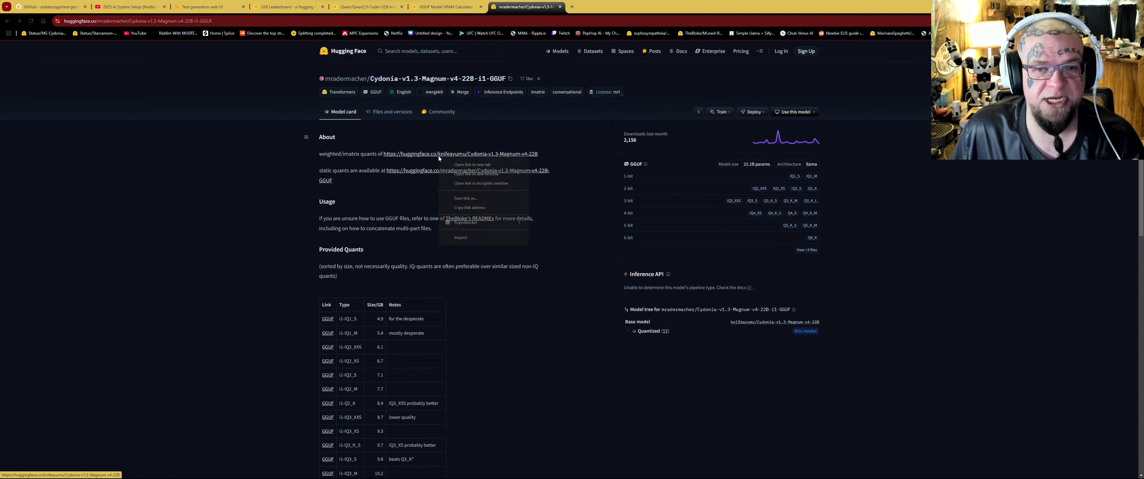
{"action": "left_click", "coordinate": [474, 130]}
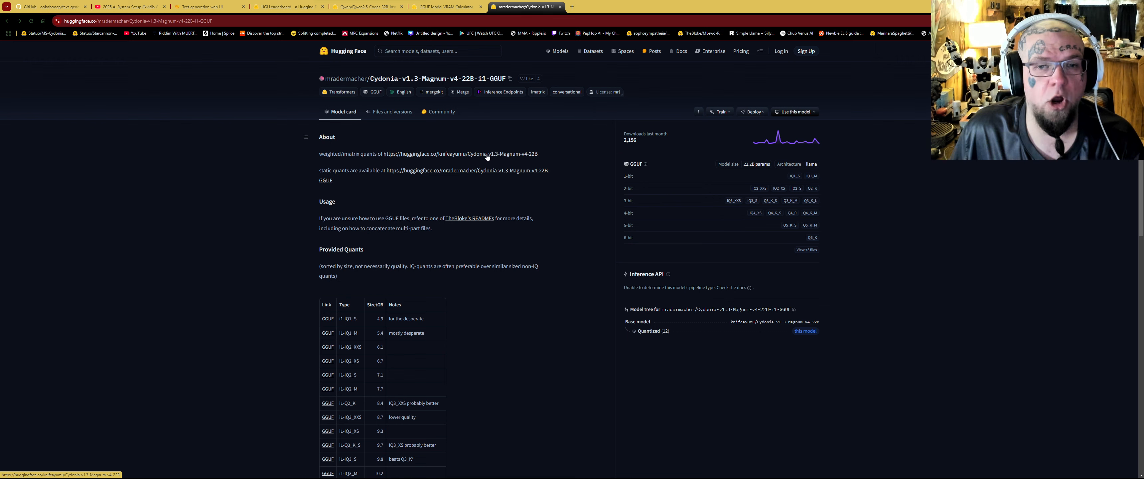
{"action": "right_click", "coordinate": [484, 154]}
{"action": "left_click", "coordinate": [494, 158]}
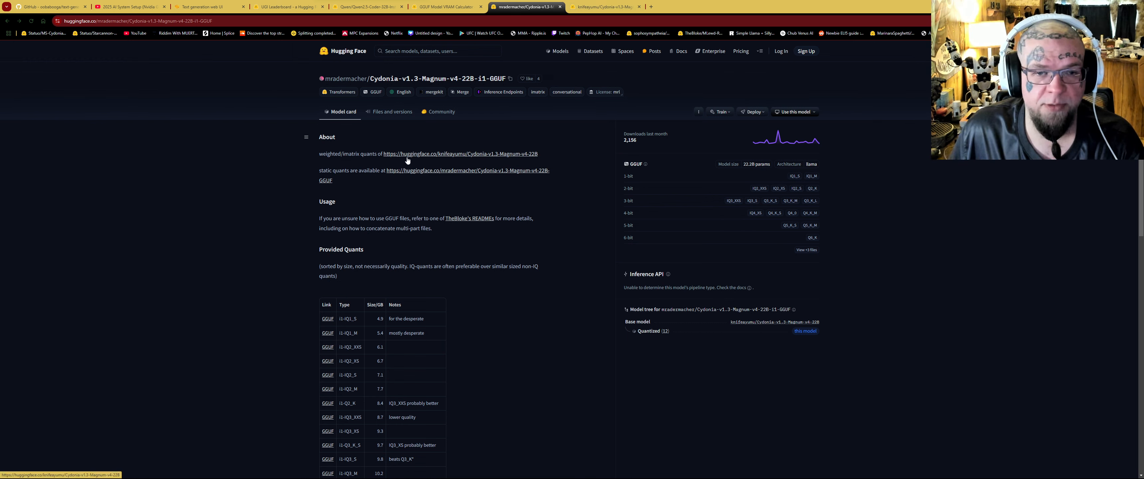
{"action": "left_click", "coordinate": [604, 6]}
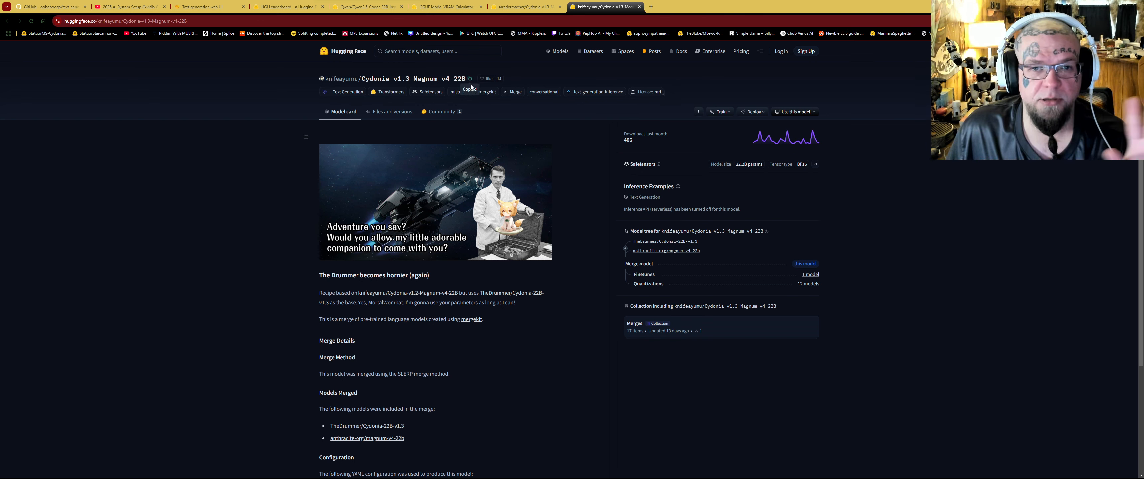
Enter the copied unquantized Cydonia-v1.3-Magnum-v4-22B repository name as the model in the VRAM calculator.
{"action": "left_click", "coordinate": [446, 6]}
{"action": "triple_click", "coordinate": [574, 148]}
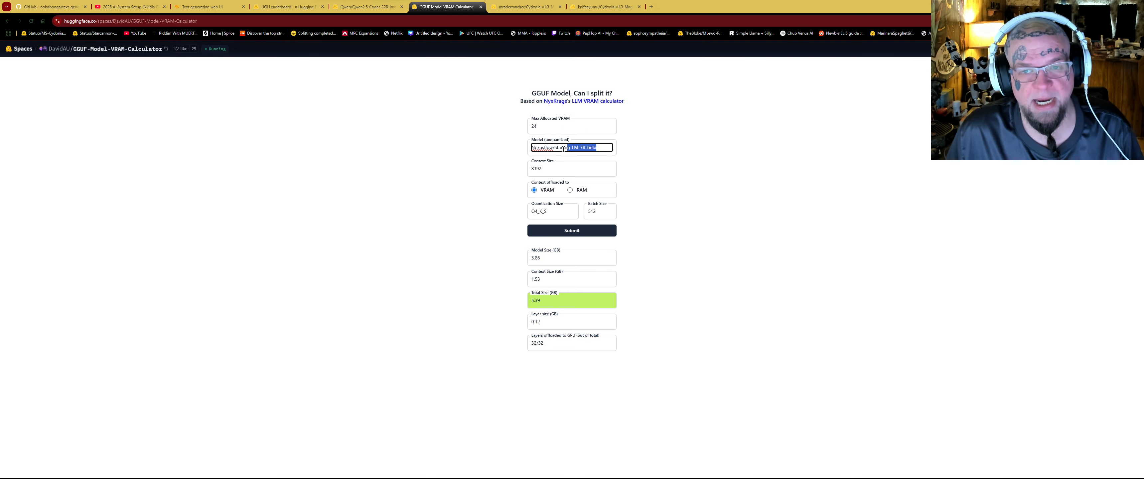
{"action": "type", "text": "knifeayumu/Cydonia-v1.3-Magnum-v4-22B"}
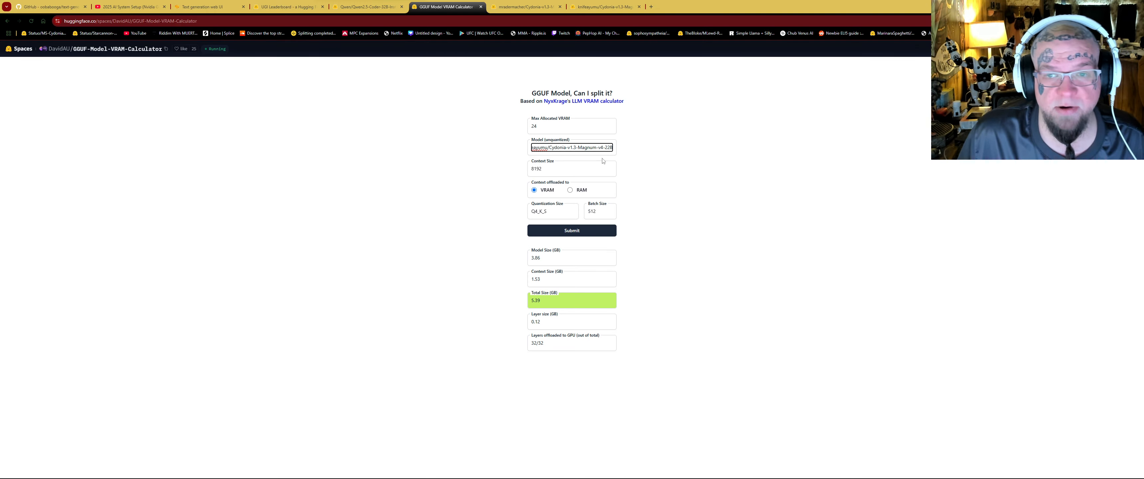
Calculate the model's VRAM requirement with a context size of 32768 and Q4_K_M quantization.
{"action": "left_click", "coordinate": [596, 168]}
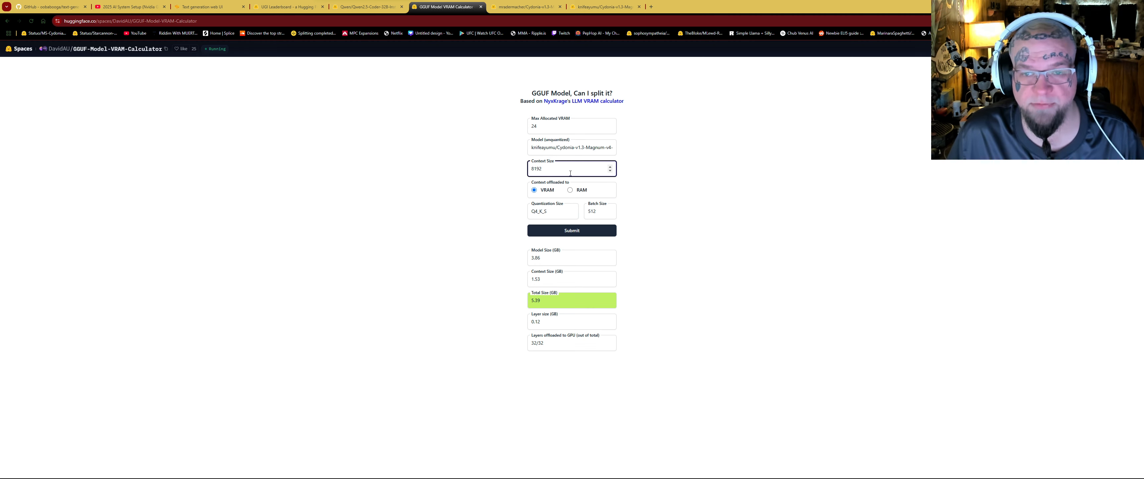
{"action": "left_click_drag", "start_coordinate": [600, 169], "coordinate": [529, 169]}
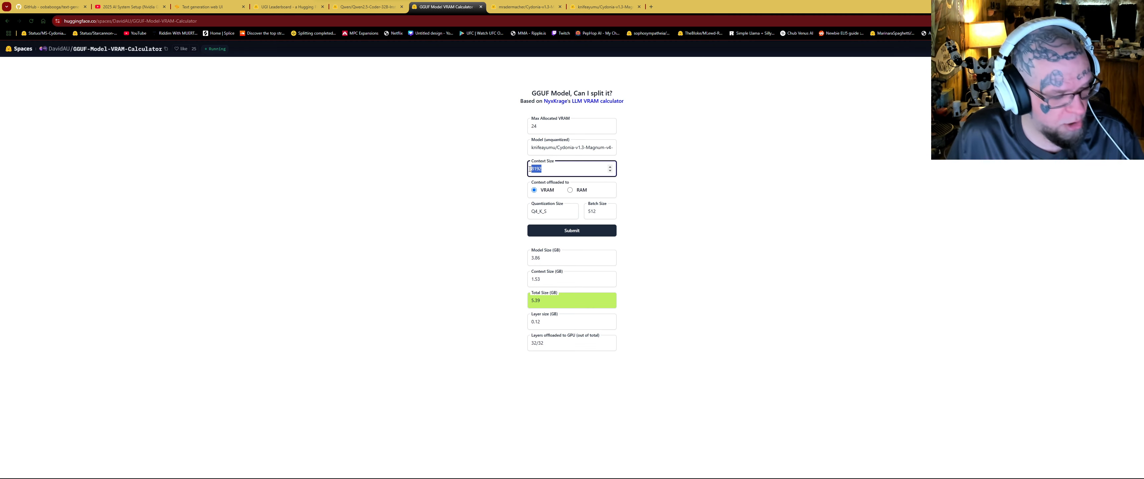
{"action": "type", "text": "3200"}
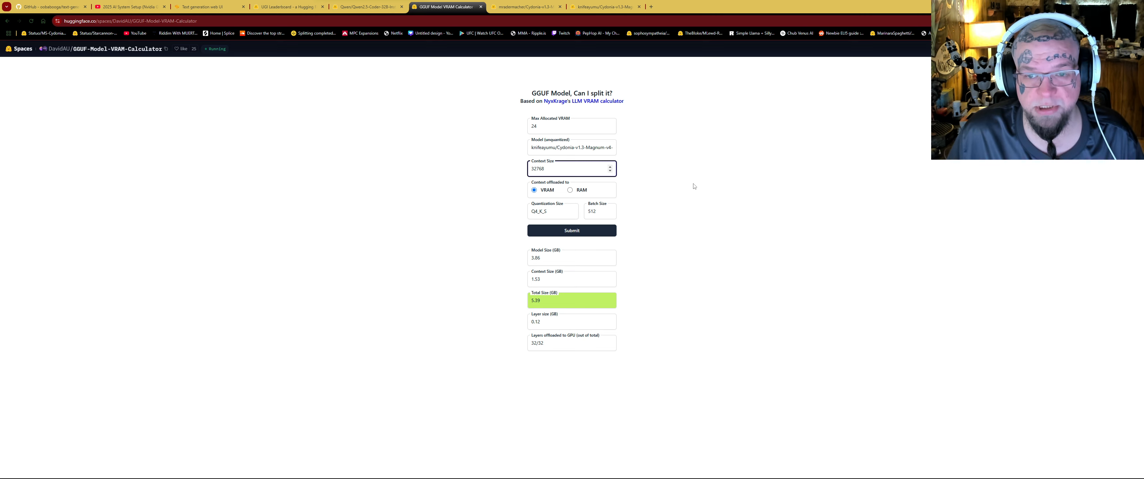
{"action": "left_click", "coordinate": [559, 216]}
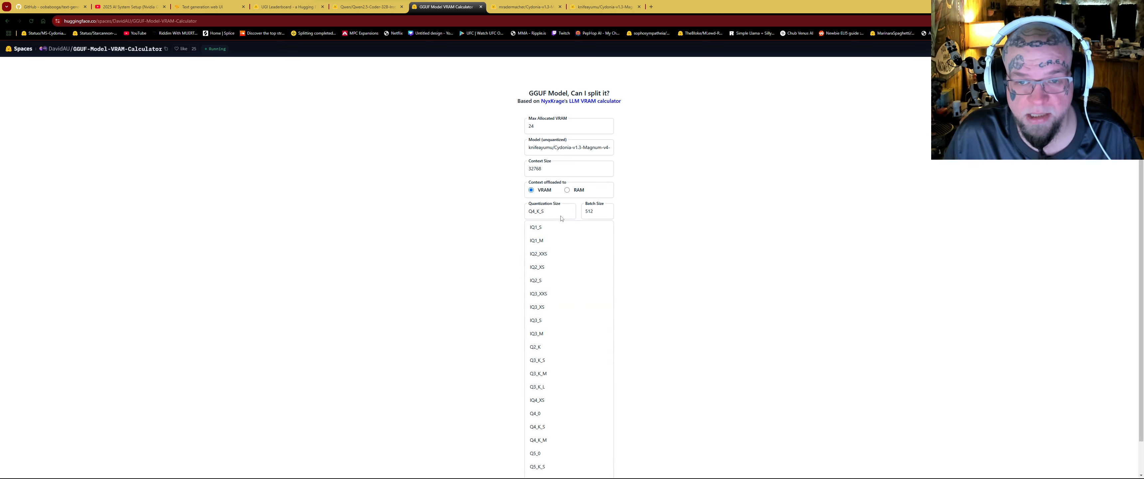
{"action": "scroll", "coordinate": [581, 355], "scroll_direction": "down", "scroll_amount": 1}
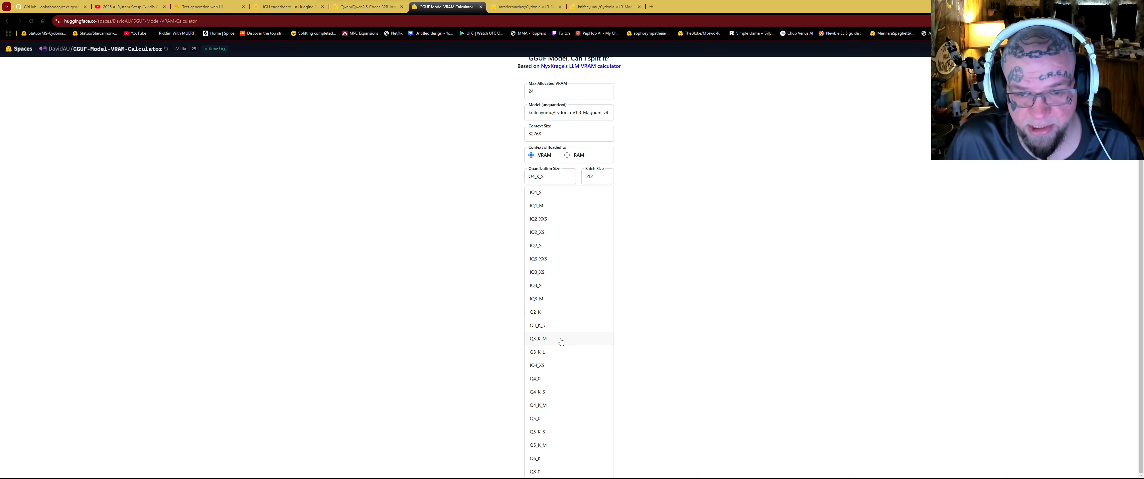
{"action": "left_click", "coordinate": [537, 404]}
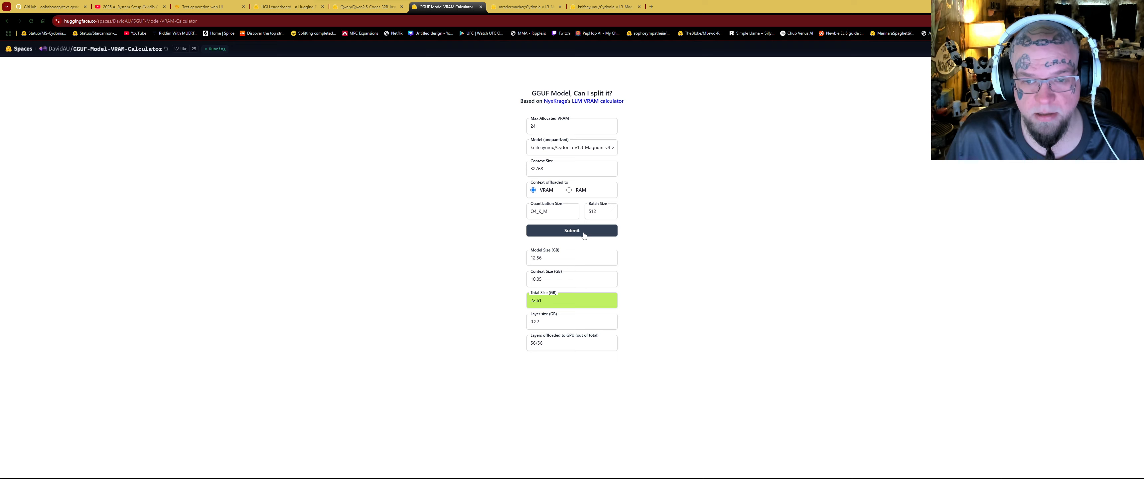
{"action": "left_click", "coordinate": [572, 230]}
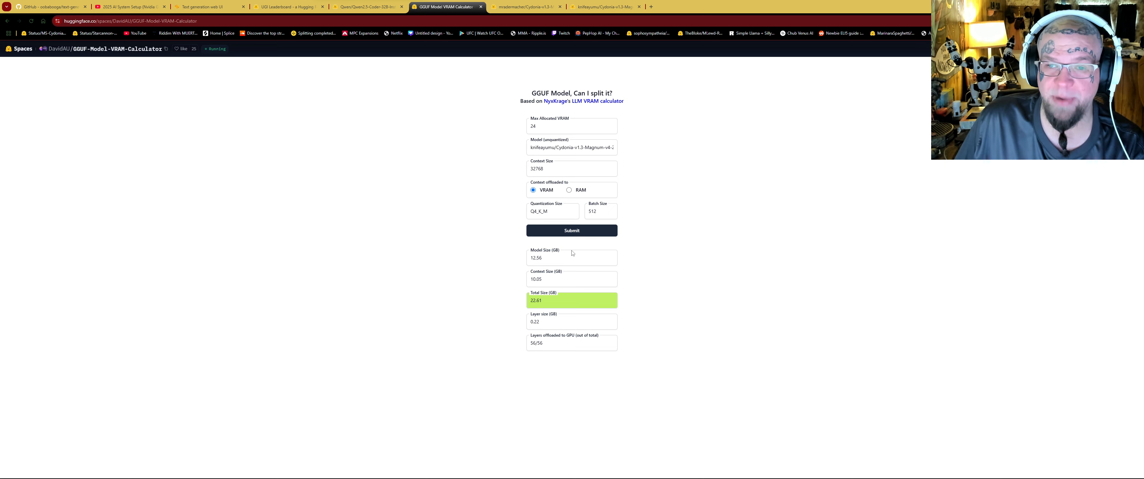
Recalculate the VRAM requirement with the quantization size set to Q6_K for comparison.
{"action": "left_click", "coordinate": [551, 212]}
{"action": "scroll", "coordinate": [548, 351], "scroll_direction": "down", "scroll_amount": 1}
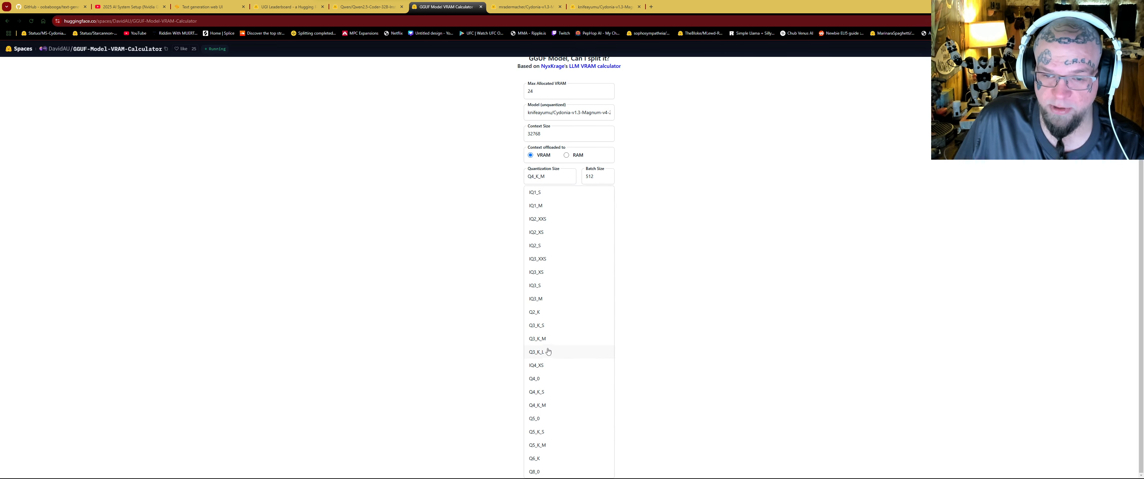
{"action": "left_click", "coordinate": [550, 462]}
{"action": "left_click", "coordinate": [586, 236]}
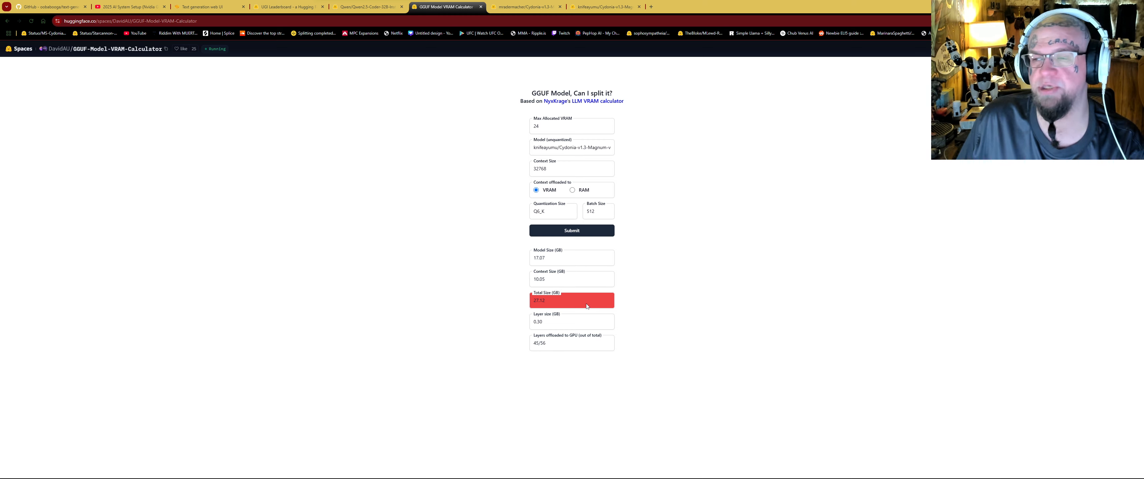
Set the quantization size back to Q4_K_M and recalculate the VRAM requirement.
{"action": "left_click", "coordinate": [551, 213]}
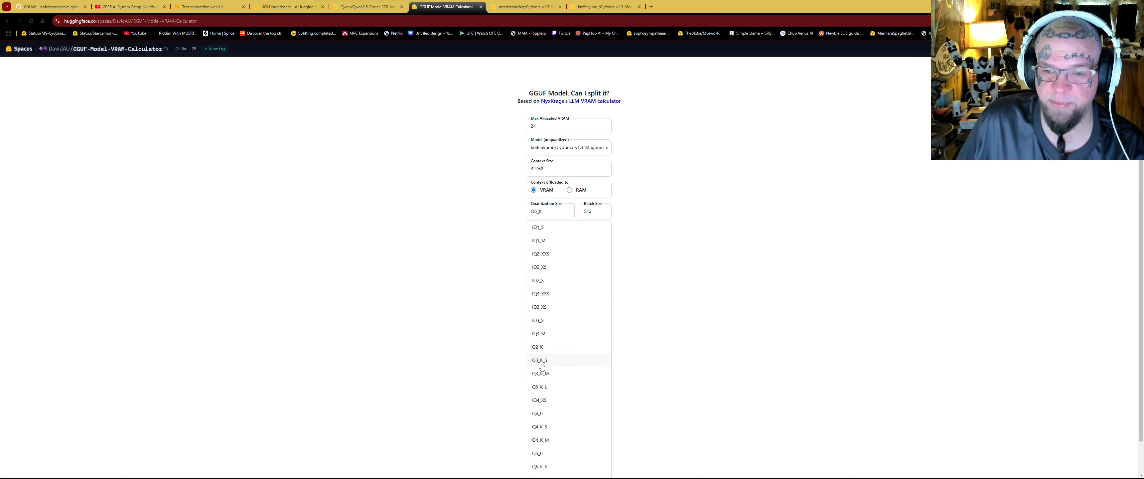
{"action": "scroll", "coordinate": [542, 365], "scroll_direction": "down", "scroll_amount": 1}
{"action": "left_click", "coordinate": [541, 405]}
{"action": "left_click", "coordinate": [584, 230]}
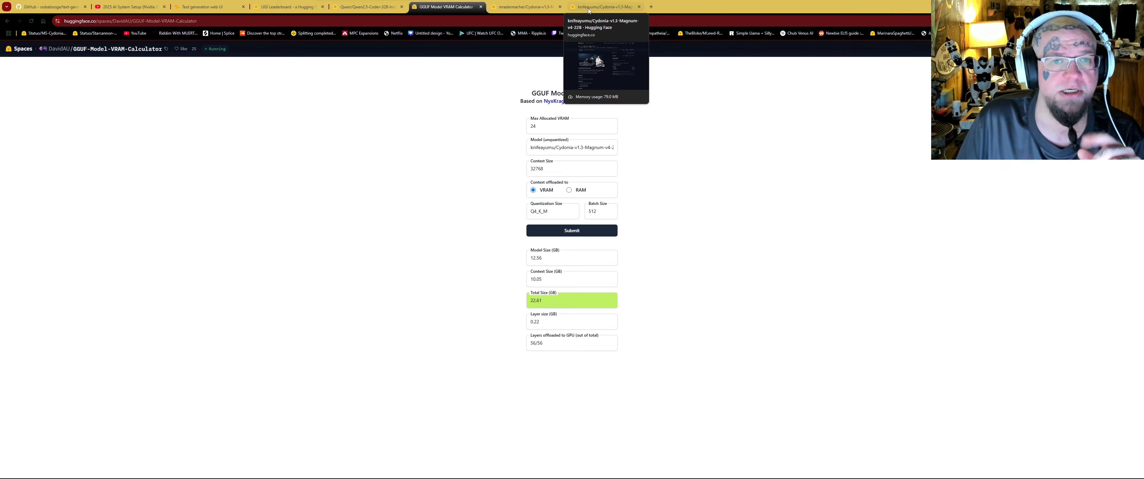
Check the model download's progress in the Text generation web UI and its console window, then minimize the console.
{"action": "left_click", "coordinate": [207, 7]}
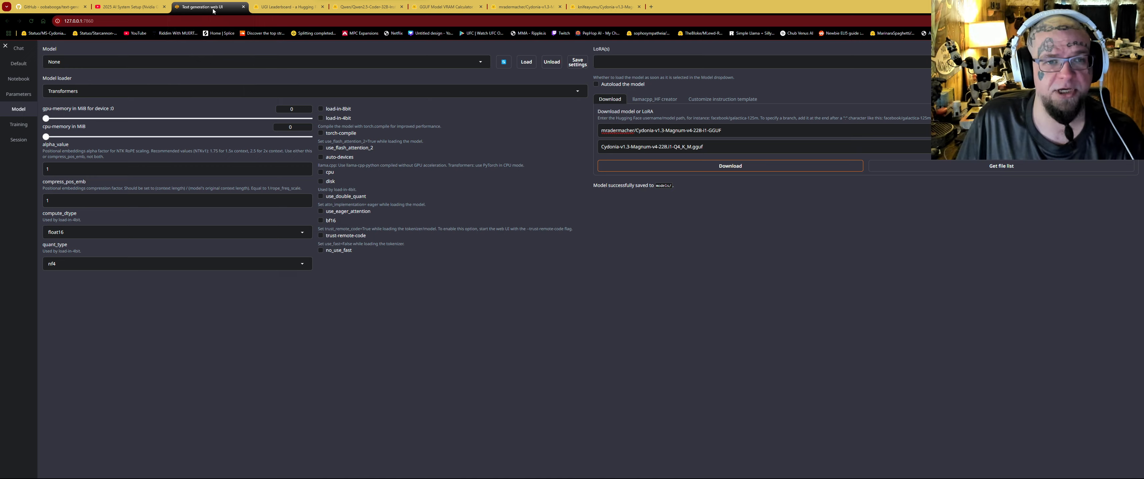
{"action": "left_click", "coordinate": [646, 476]}
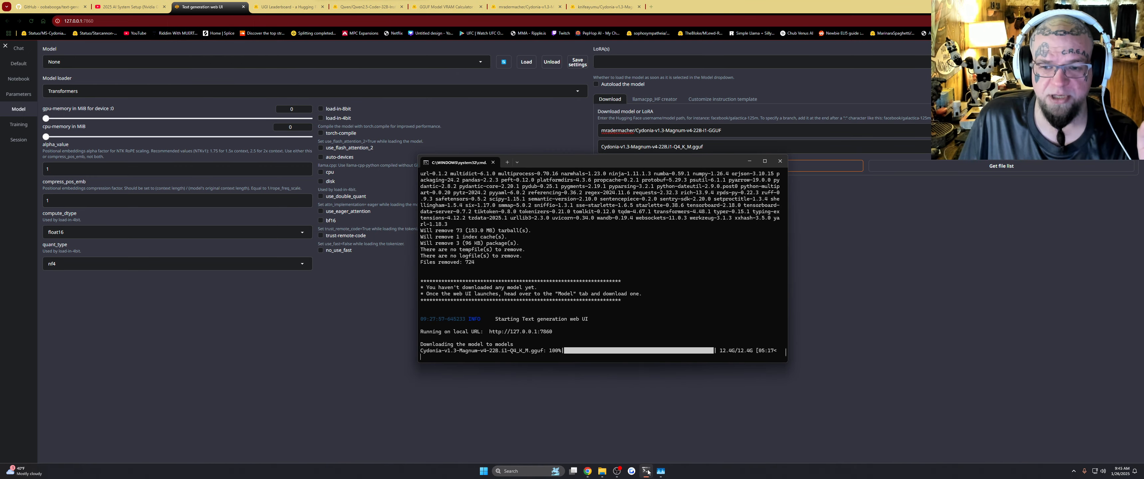
{"action": "left_click", "coordinate": [749, 161]}
Refresh the model list, select Cydonia-v1.3-Magnum-v4-22B.i1-Q4_K_M.gguf and view the available model loaders, keeping llama.cpp.
{"action": "left_click", "coordinate": [504, 62]}
{"action": "left_click", "coordinate": [267, 62]}
{"action": "left_click", "coordinate": [134, 86]}
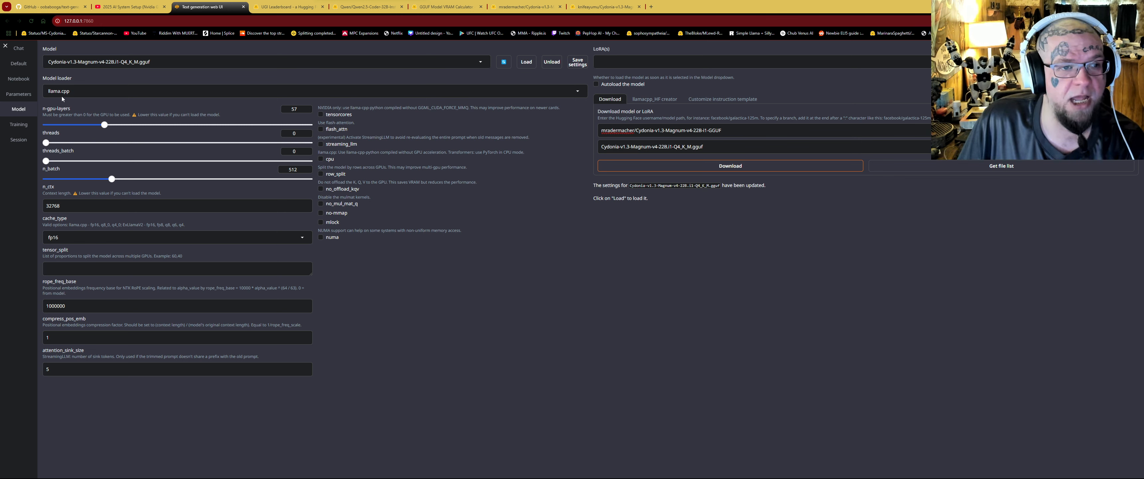
{"action": "left_click", "coordinate": [569, 92]}
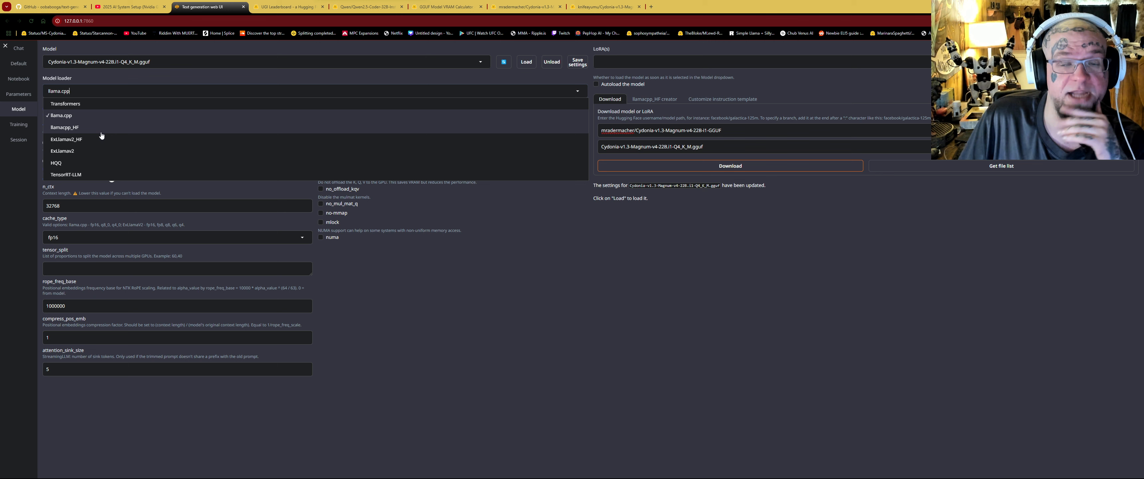
{"action": "left_click", "coordinate": [571, 81]}
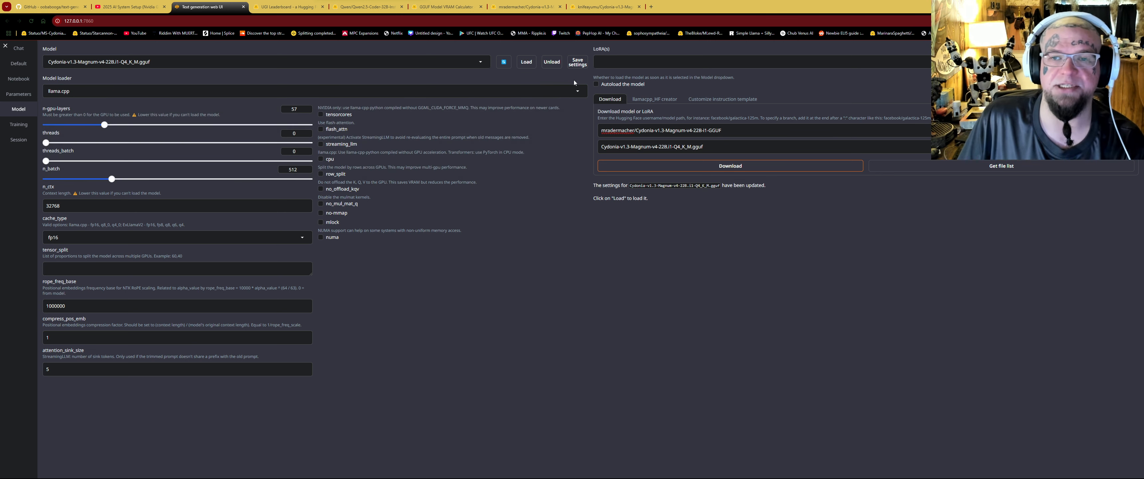
Examine the unquantized repository's file list, including its tokenizer files, and open the llamacpp_HF creator in the Text generation web UI.
{"action": "left_click", "coordinate": [588, 9]}
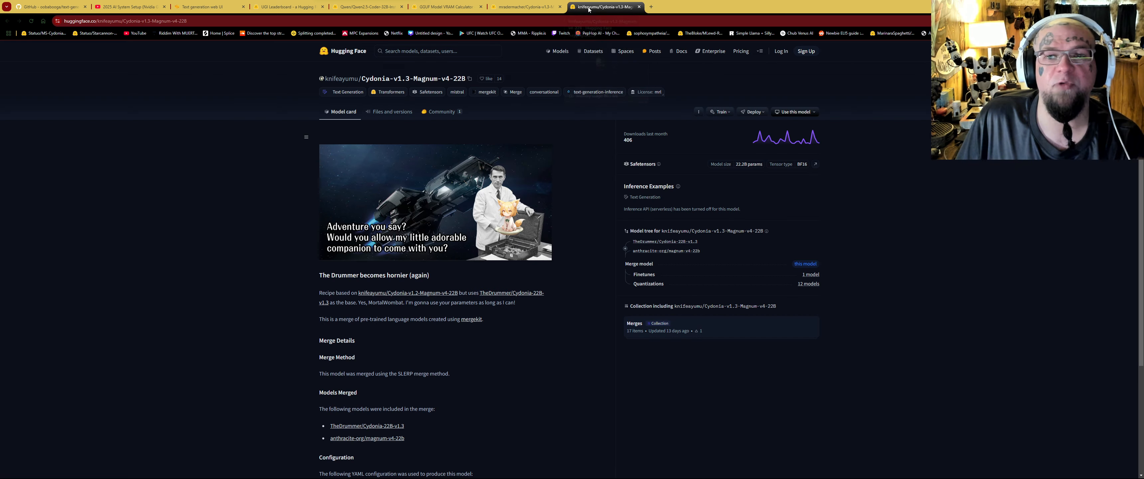
{"action": "left_click", "coordinate": [385, 113]}
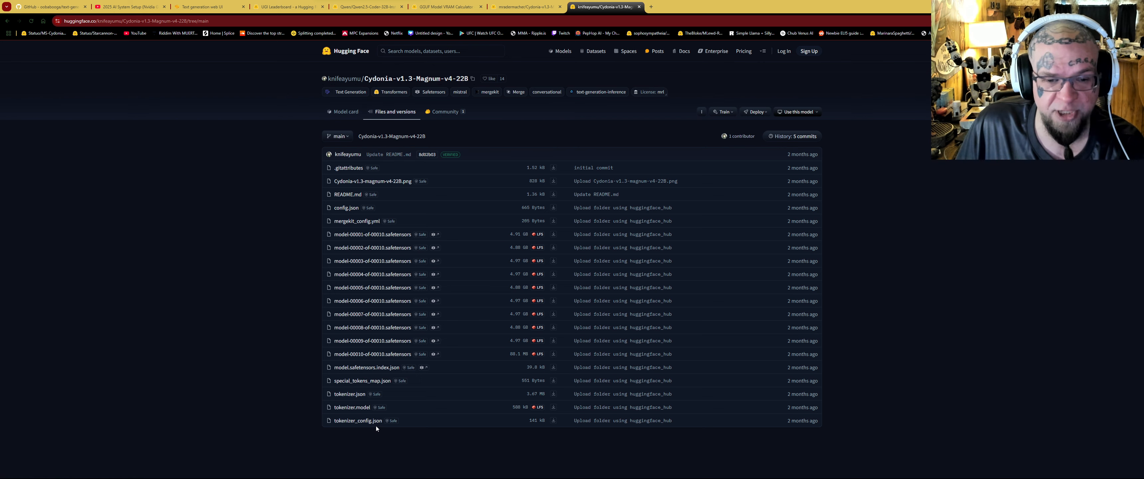
{"action": "left_click", "coordinate": [532, 5]}
{"action": "left_click", "coordinate": [444, 6]}
{"action": "left_click", "coordinate": [202, 7]}
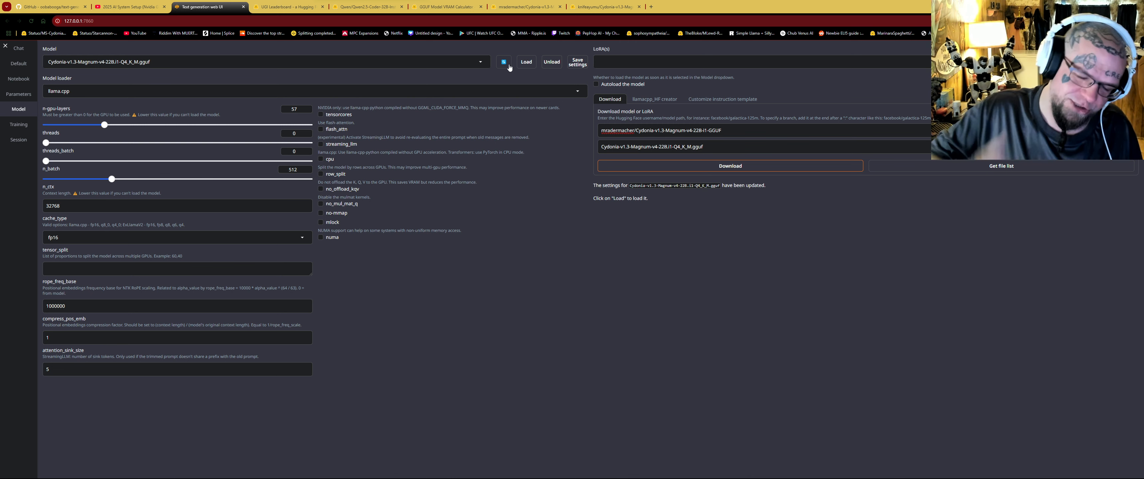
{"action": "left_click", "coordinate": [656, 99]}
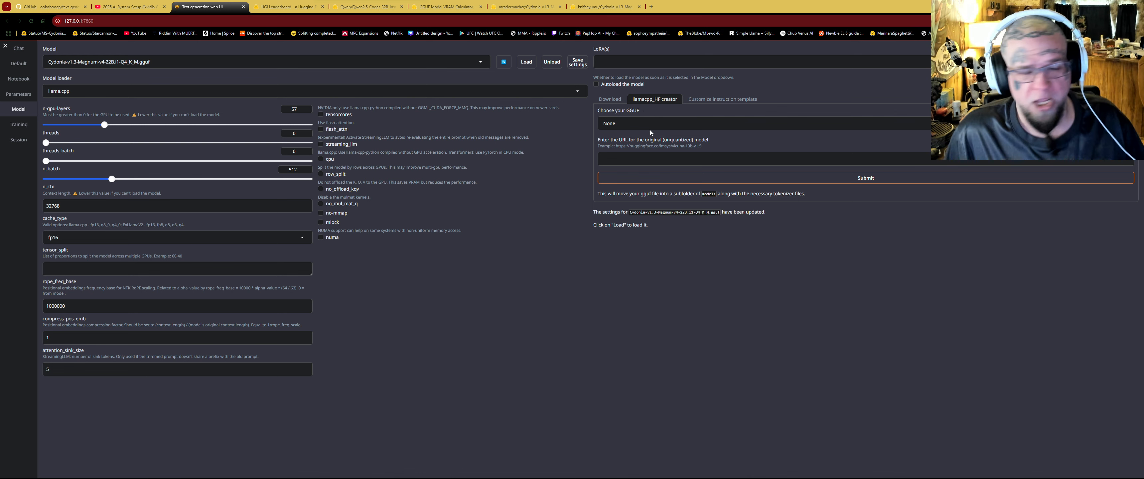
Compare the unquantized Cydonia-v1.3-Magnum-v4-22B repository with the i1-GGUF model card to identify the original model source.
{"action": "left_click", "coordinate": [605, 7]}
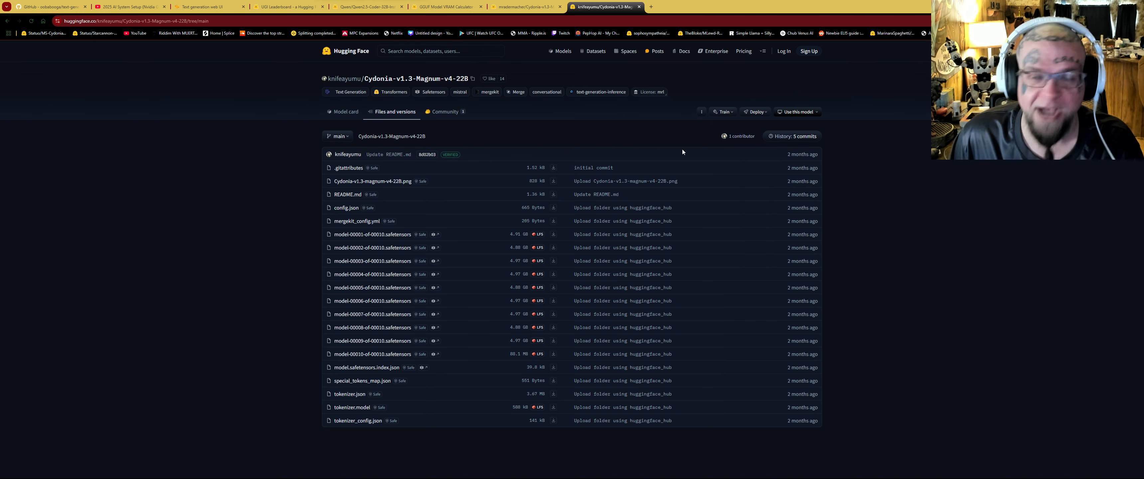
{"action": "left_click", "coordinate": [525, 7]}
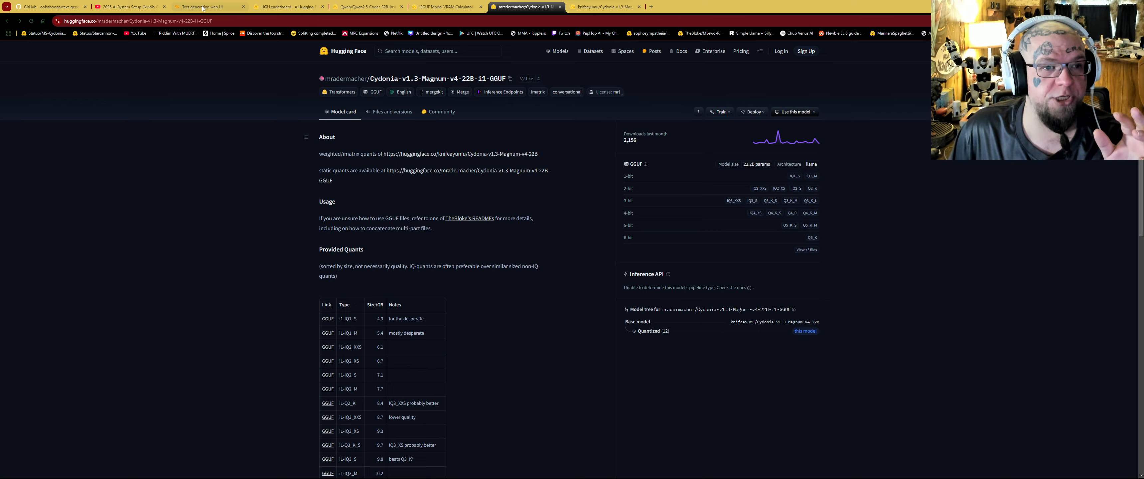
{"action": "left_click", "coordinate": [209, 7]}
{"action": "left_click", "coordinate": [589, 9]}
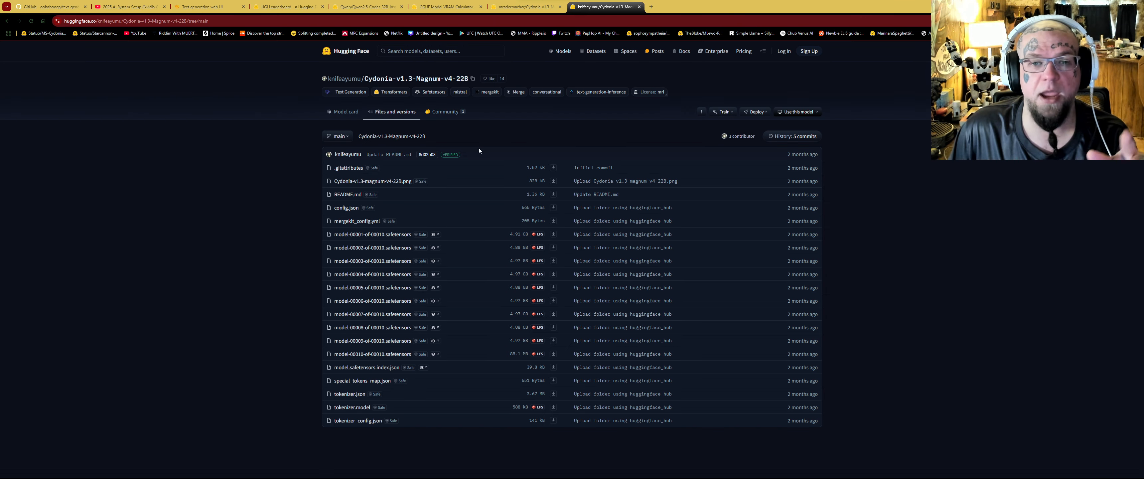
{"action": "mouse_move", "coordinate": [342, 81]}
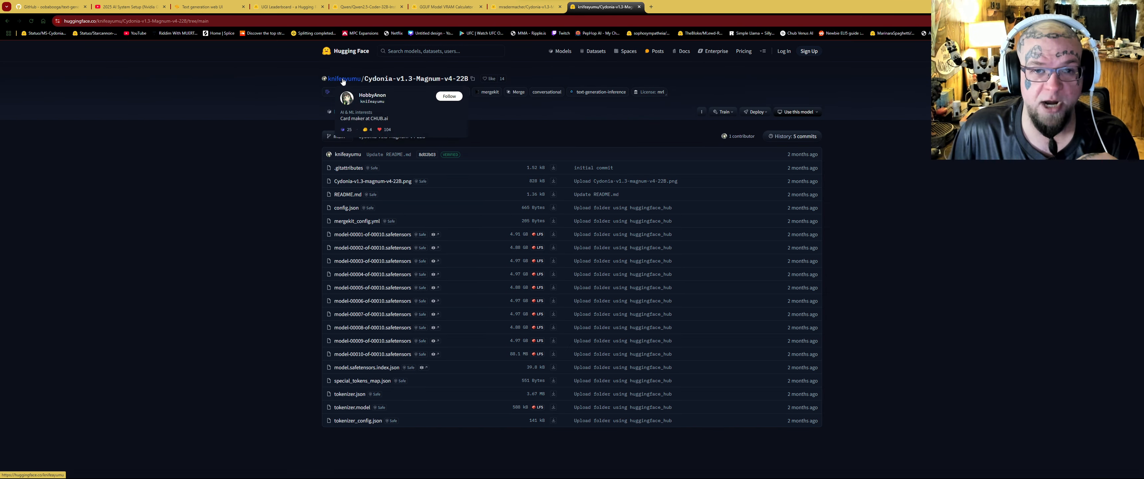
{"action": "left_click", "coordinate": [7, 21]}
{"action": "left_click", "coordinate": [7, 21]}
{"action": "left_click", "coordinate": [526, 8]}
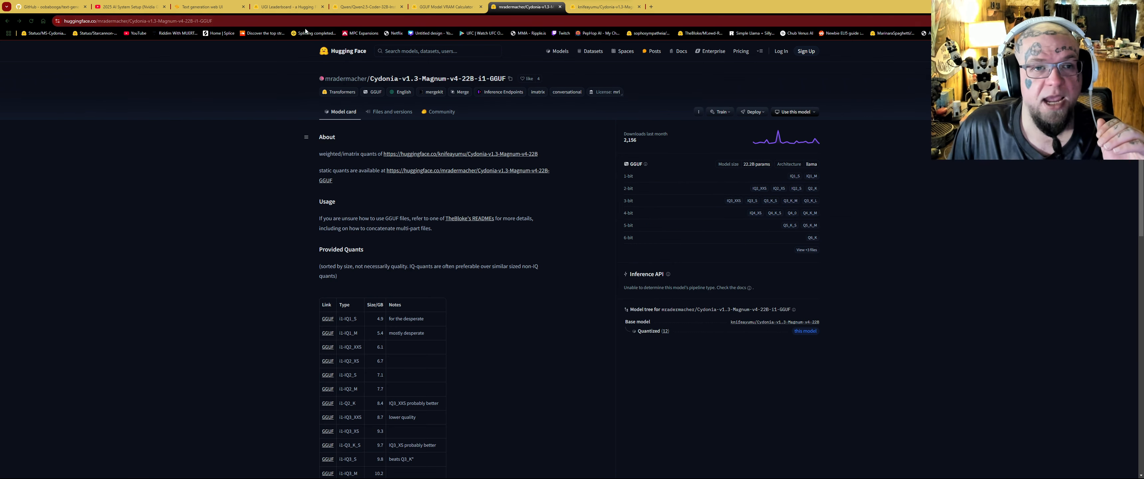
In the llamacpp_HF creator, choose Cydonia-v1.3-Magnum-v4-22B.i1-Q4_K_M.gguf and paste knifeayumu/Cydonia-v1.3-Magnum-v4-22B as the original model.
{"action": "left_click", "coordinate": [209, 7]}
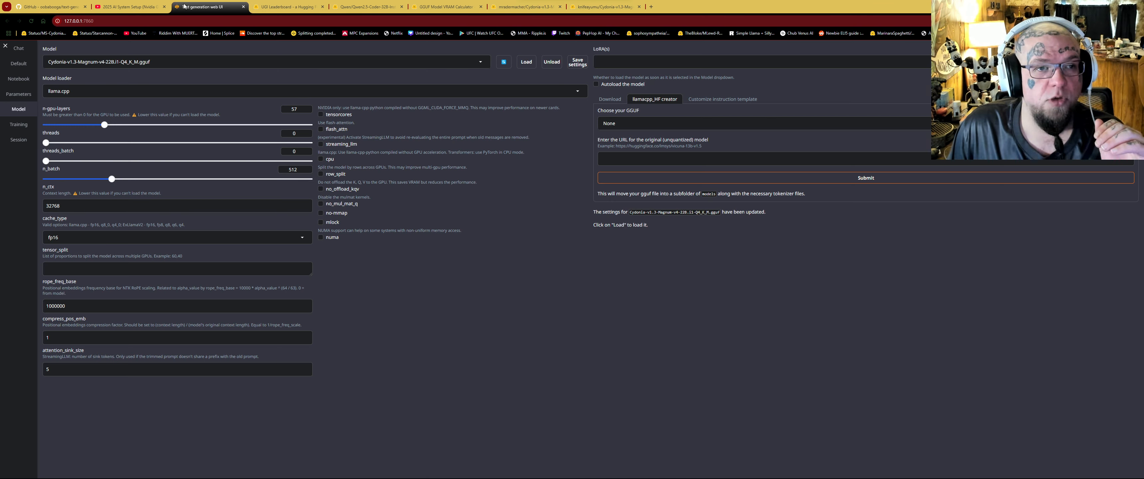
{"action": "left_click", "coordinate": [685, 123]}
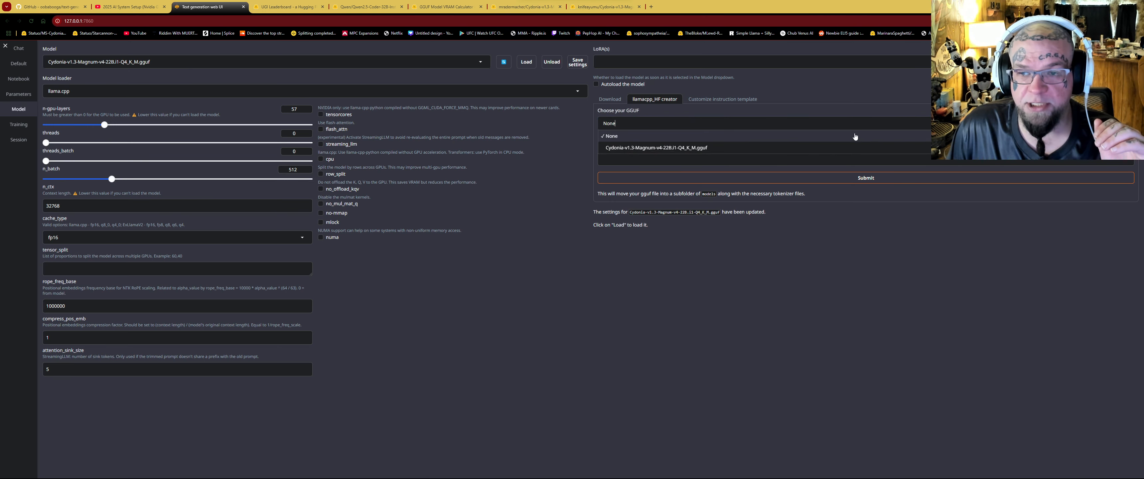
{"action": "left_click", "coordinate": [678, 150]}
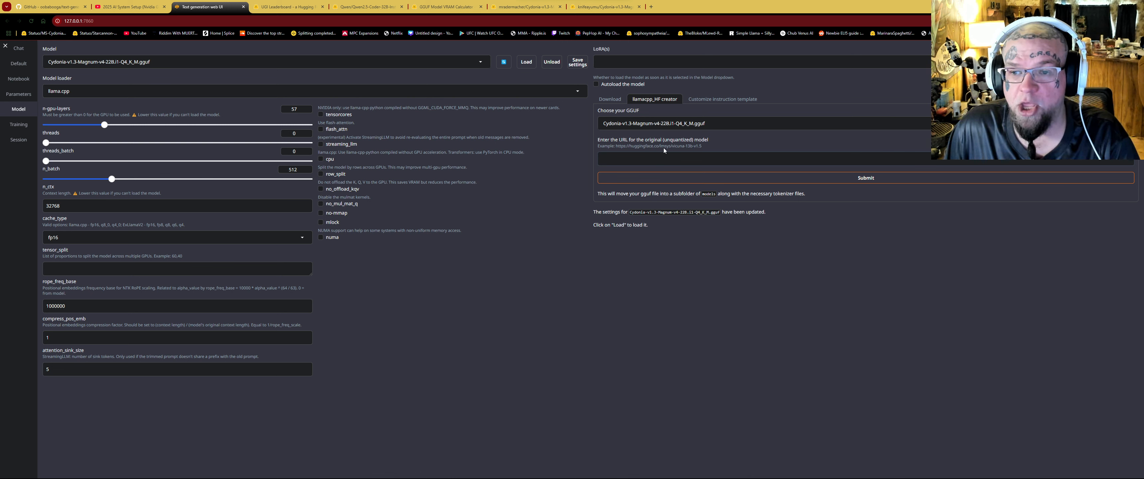
{"action": "right_click", "coordinate": [668, 163]}
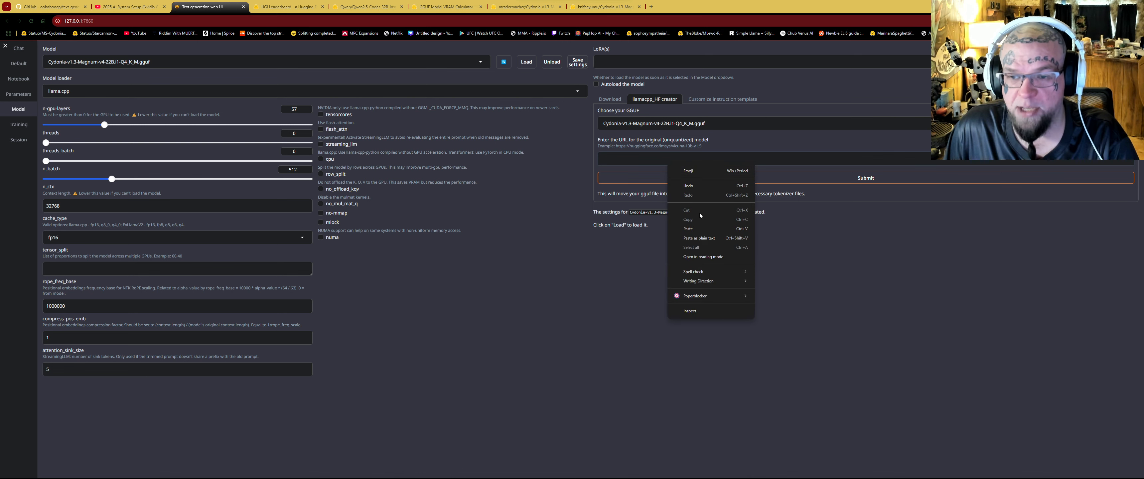
{"action": "left_click", "coordinate": [695, 229]}
Recopy the unquantized repository's name from Hugging Face, check it against the original model entry, and submit the llamacpp_HF creator form.
{"action": "left_click", "coordinate": [525, 7]}
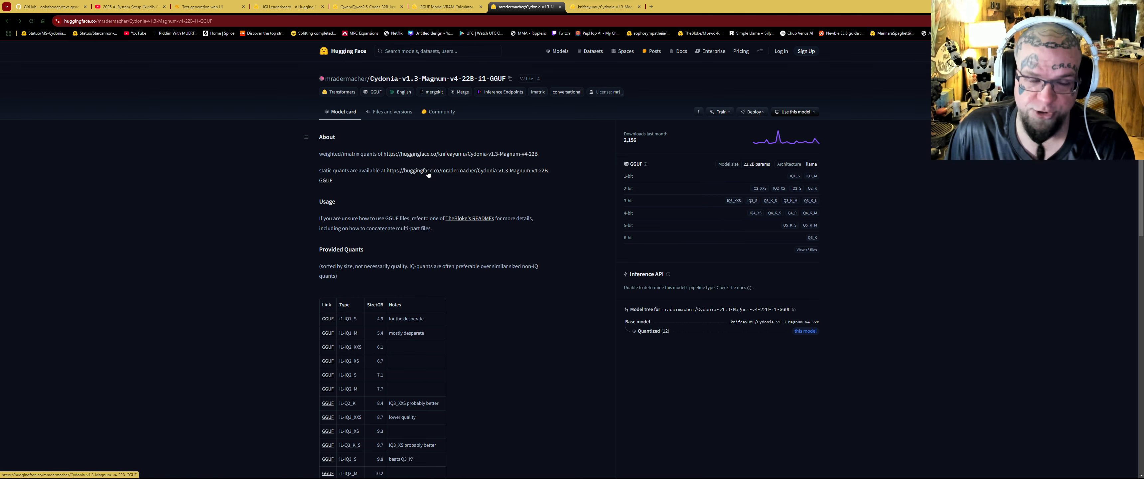
{"action": "left_click", "coordinate": [604, 6]}
{"action": "left_click", "coordinate": [470, 79]}
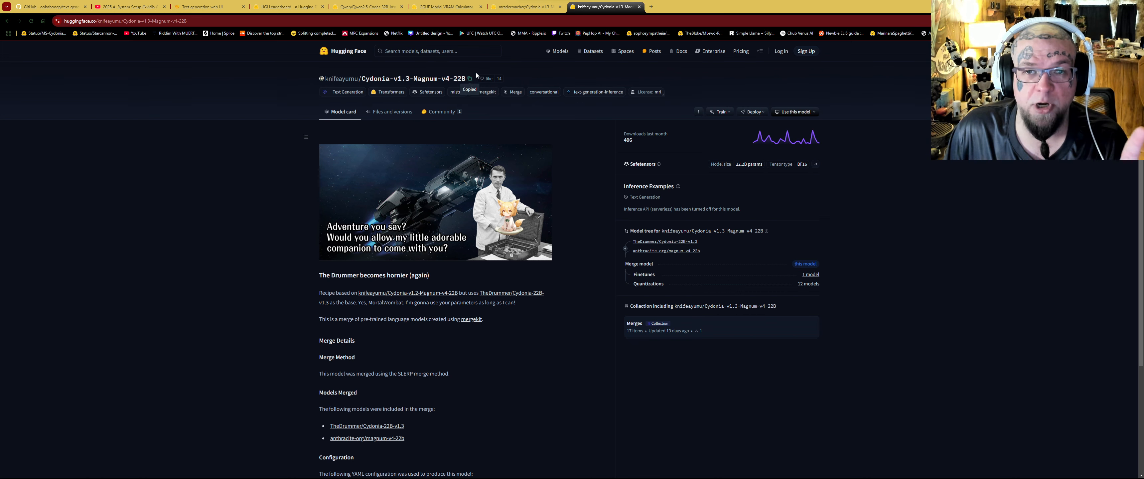
{"action": "left_click", "coordinate": [203, 6]}
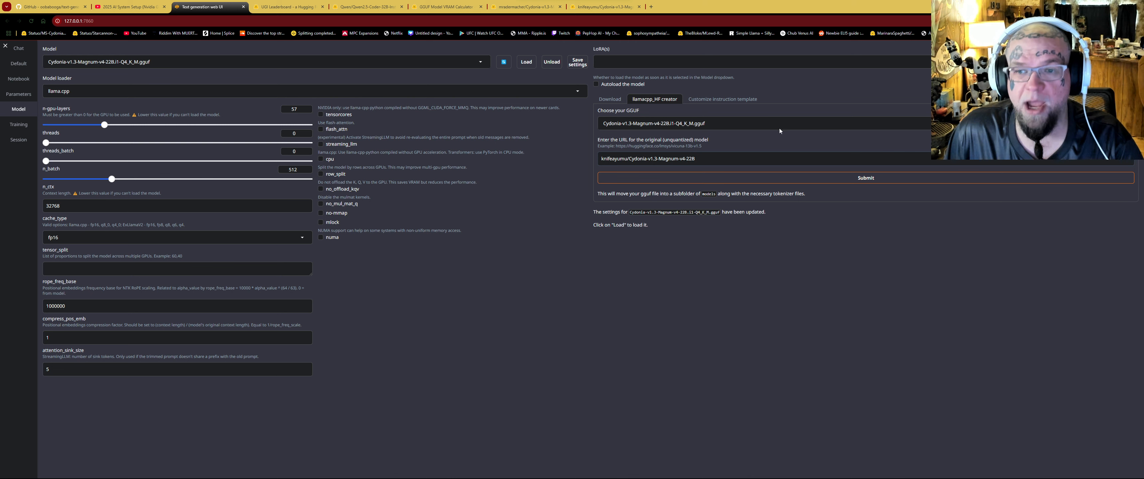
{"action": "left_click_drag", "start_coordinate": [713, 157], "coordinate": [557, 164]}
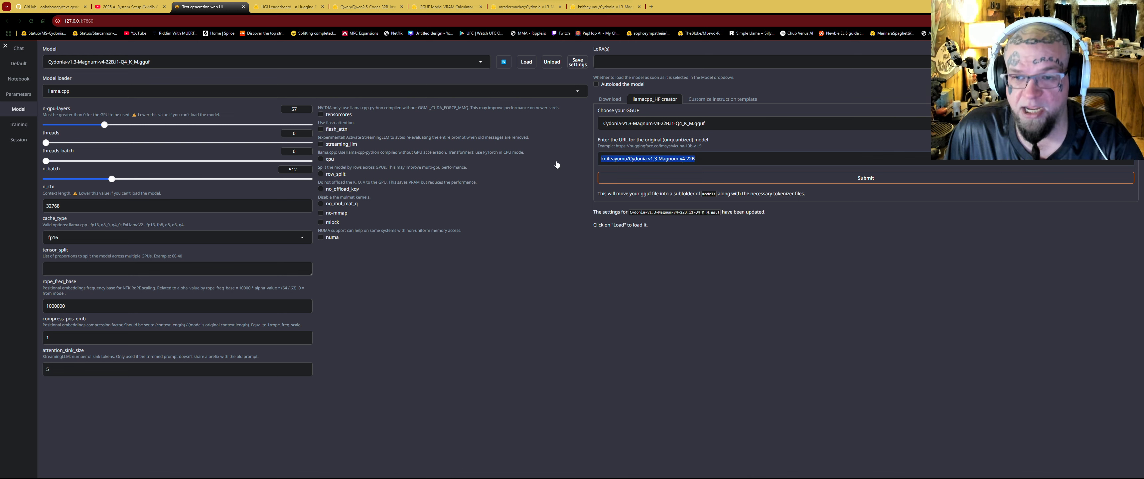
{"action": "left_click", "coordinate": [738, 157]}
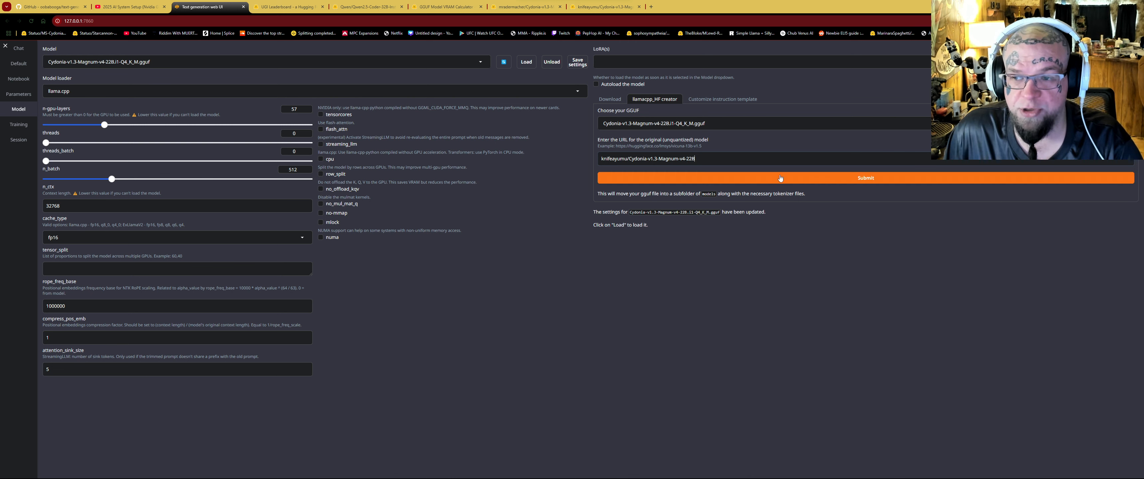
Examine the tokenizer and GGUF files in the Cydonia-v1.3-Magnum-v4-22B.i1-Q4_K_M-HF subfolder of models in File Explorer, and close the window.
{"action": "left_click", "coordinate": [505, 470]}
{"action": "scroll", "coordinate": [505, 269], "scroll_direction": "up", "scroll_amount": 9}
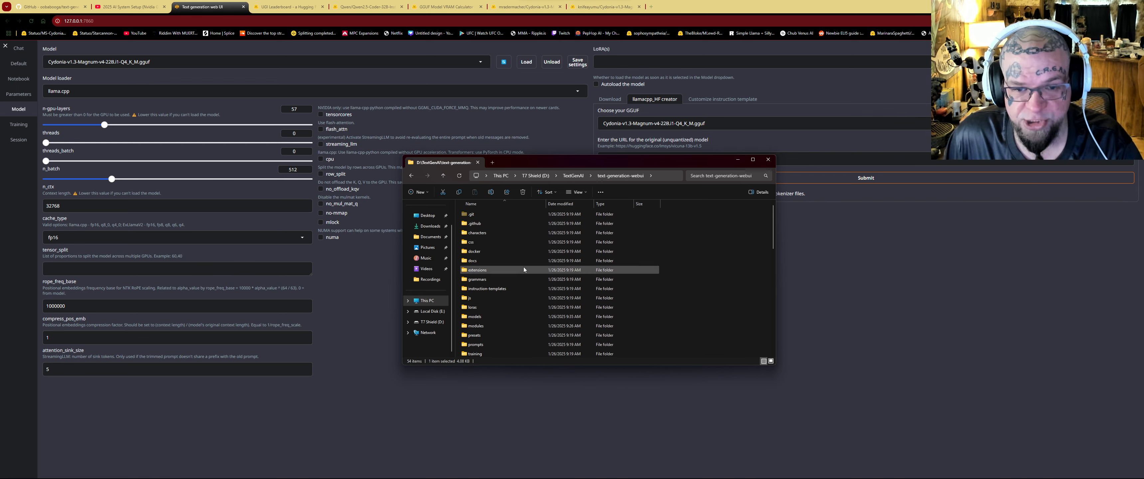
{"action": "scroll", "coordinate": [491, 268], "scroll_direction": "down", "scroll_amount": 1}
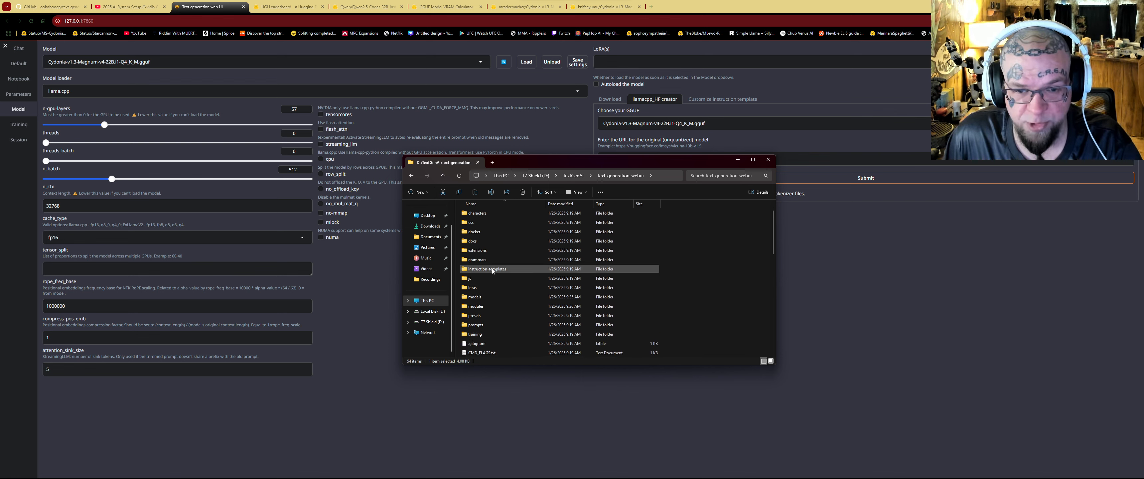
{"action": "double_click", "coordinate": [485, 295]}
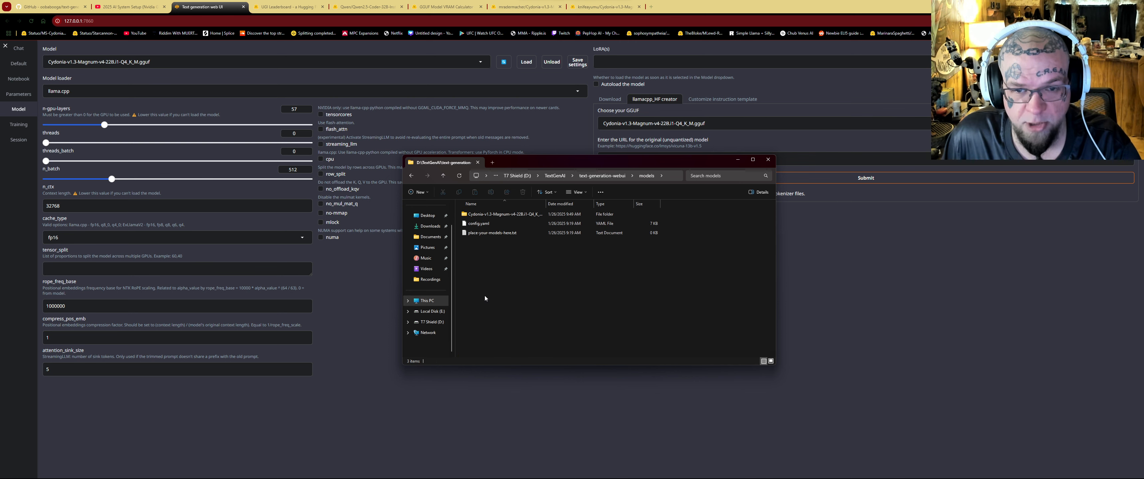
{"action": "double_click", "coordinate": [518, 217]}
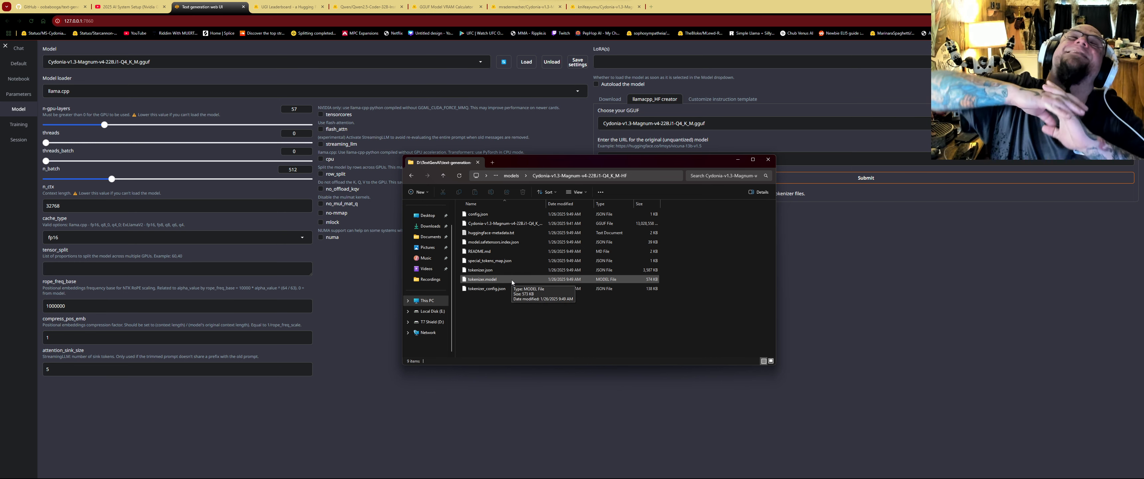
{"action": "left_click", "coordinate": [768, 160]}
Refresh the model list and select Cydonia-v1.3-Magnum-v4-22B.i1-Q4_K_M-HF for the llamacpp_HF loader.
{"action": "left_click", "coordinate": [503, 61]}
{"action": "left_click", "coordinate": [262, 62]}
{"action": "left_click", "coordinate": [102, 89]}
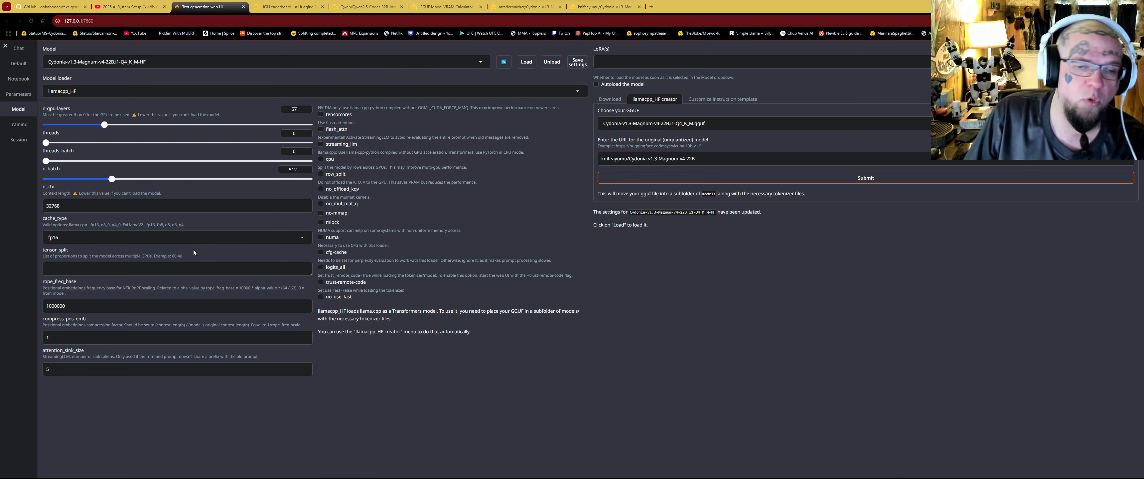
Set the cache type to q4_0, enable tensorcores and flash_attn, and save the model's settings.
{"action": "left_click", "coordinate": [209, 236]}
{"action": "left_click", "coordinate": [134, 273]}
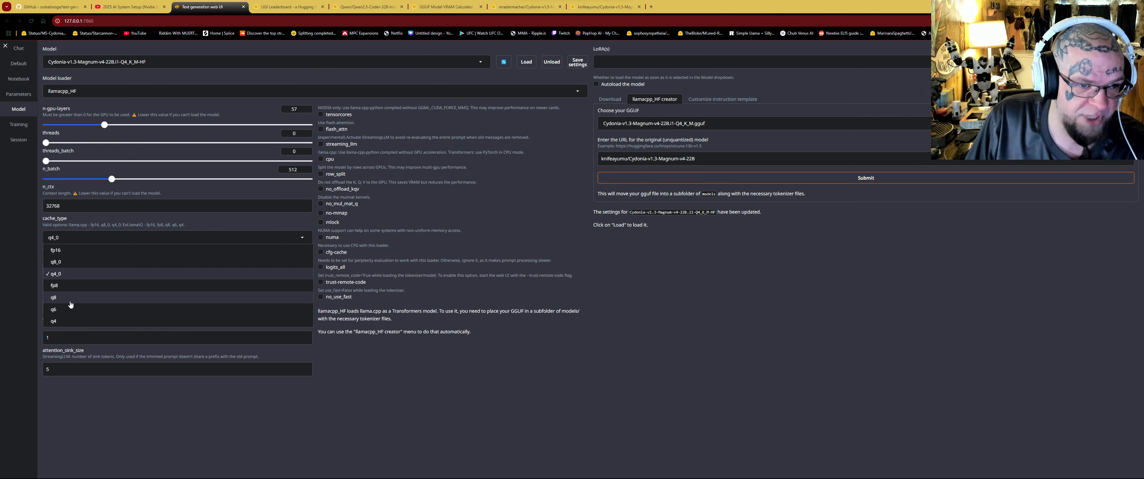
{"action": "left_click", "coordinate": [321, 114]}
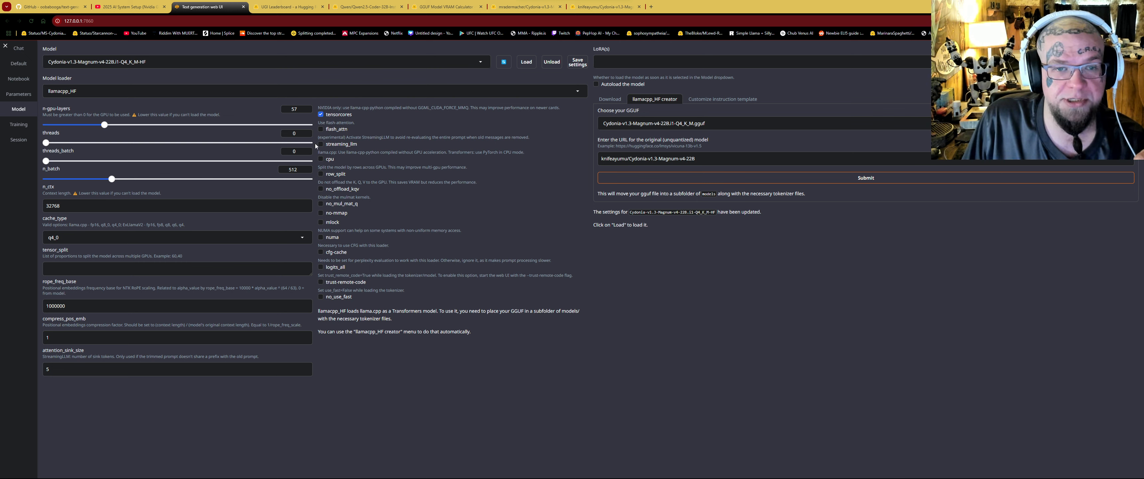
{"action": "left_click", "coordinate": [321, 130]}
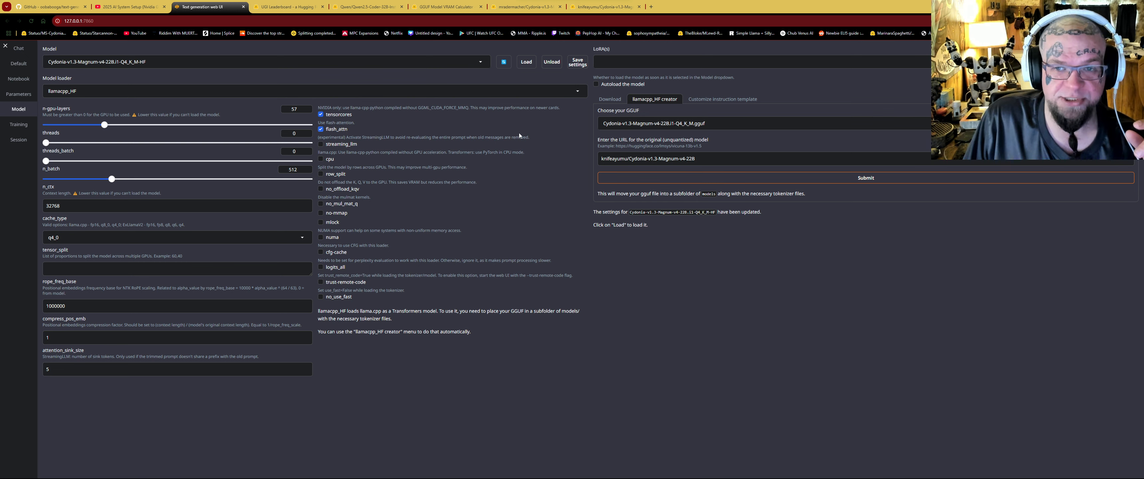
{"action": "left_click", "coordinate": [578, 62]}
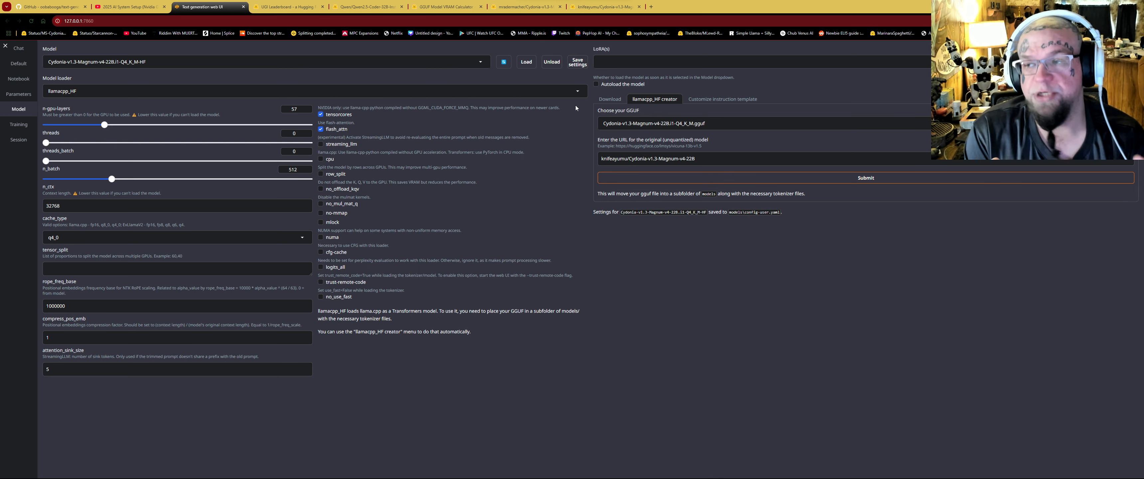
Load the HF model and monitor the GPU's dedicated memory usage in Task Manager.
{"action": "left_click", "coordinate": [527, 62]}
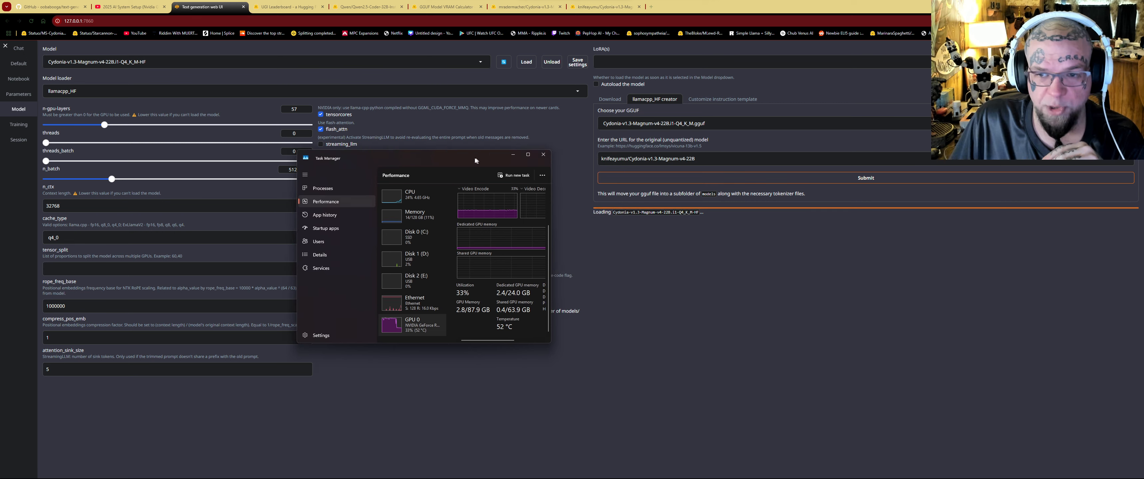
{"action": "left_click_drag", "start_coordinate": [475, 156], "coordinate": [457, 151]}
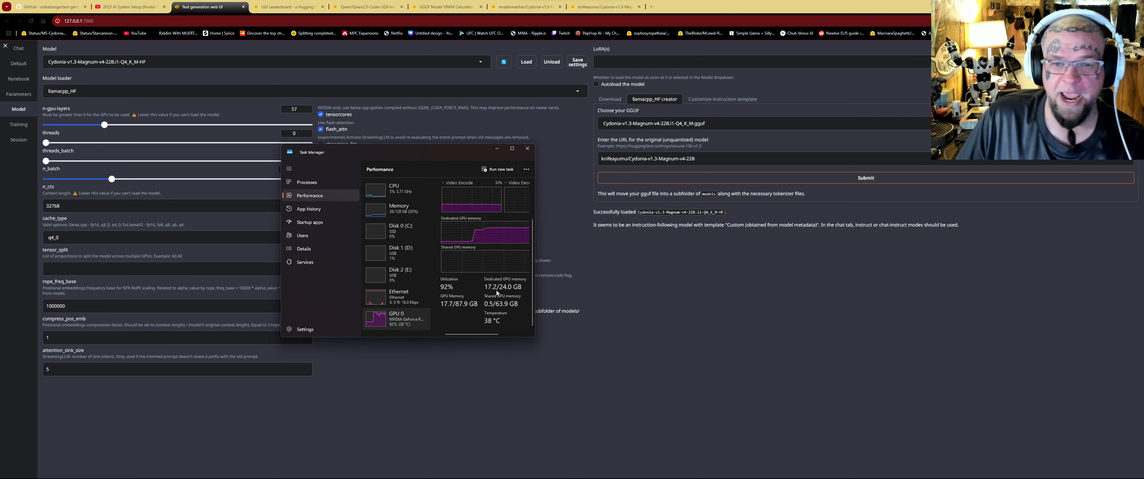
{"action": "scroll", "coordinate": [496, 293], "scroll_direction": "up", "scroll_amount": 1}
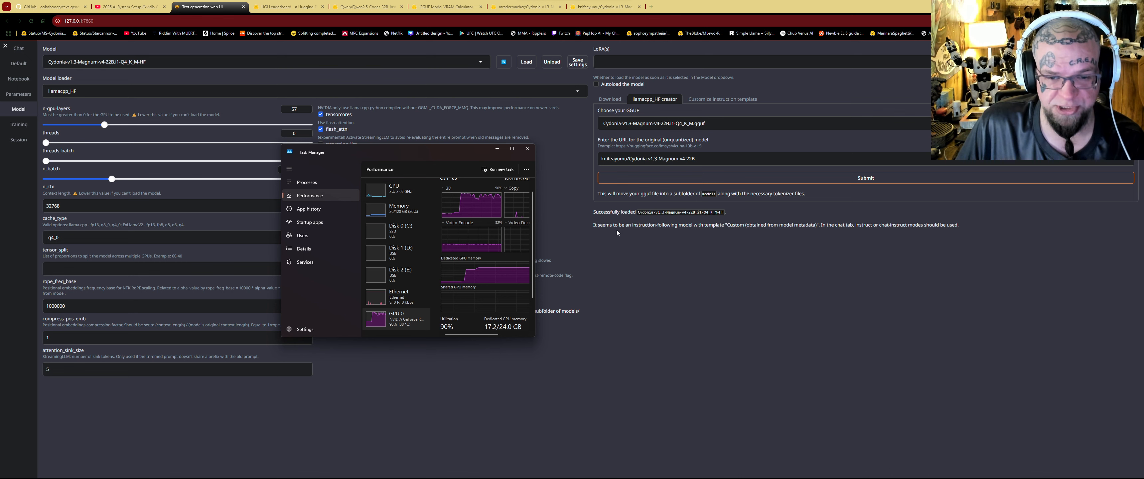
{"action": "scroll", "coordinate": [478, 257], "scroll_direction": "down", "scroll_amount": 1}
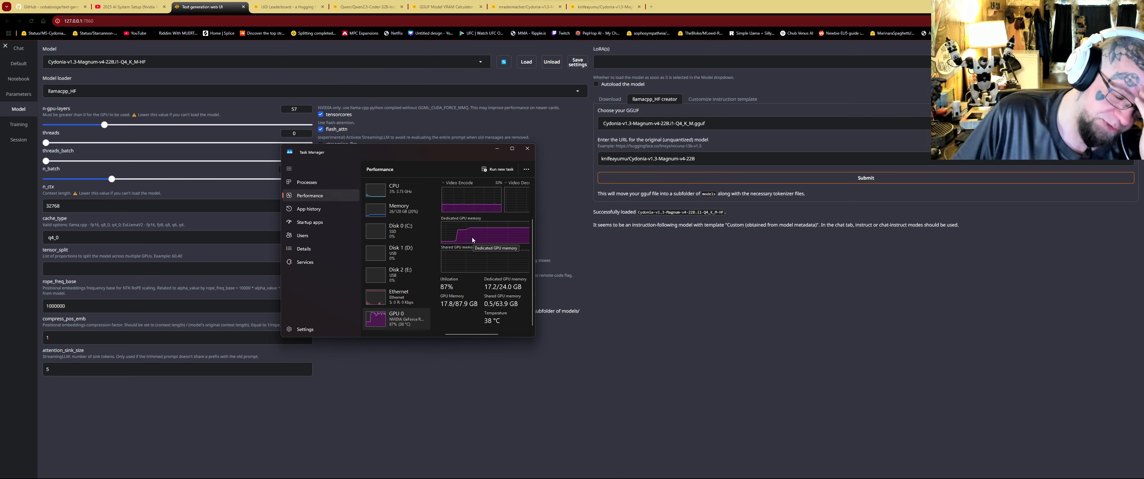
Set max_new_tokens to 985 and choose the Deterministic preset in the generation parameters.
{"action": "left_click", "coordinate": [18, 47]}
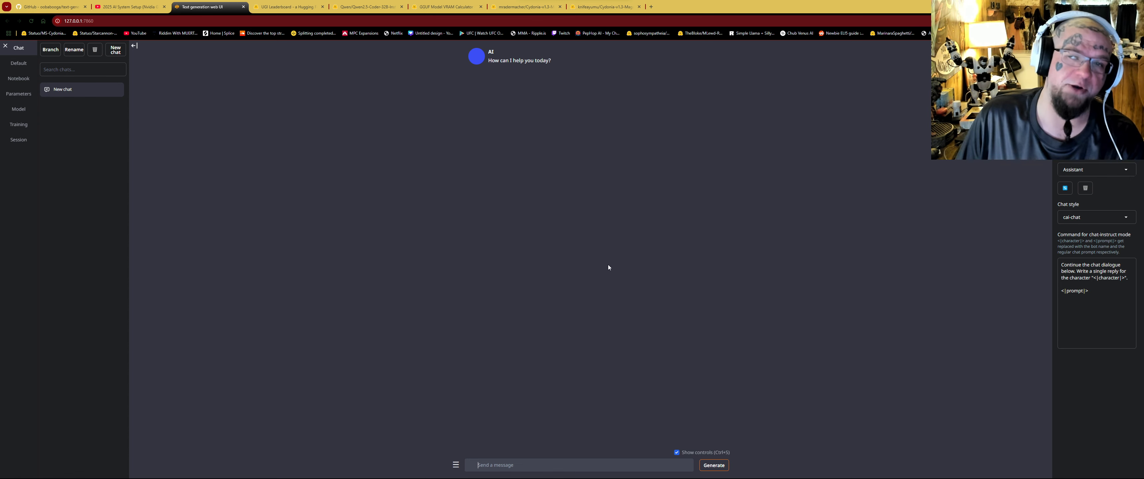
{"action": "left_click", "coordinate": [19, 95]}
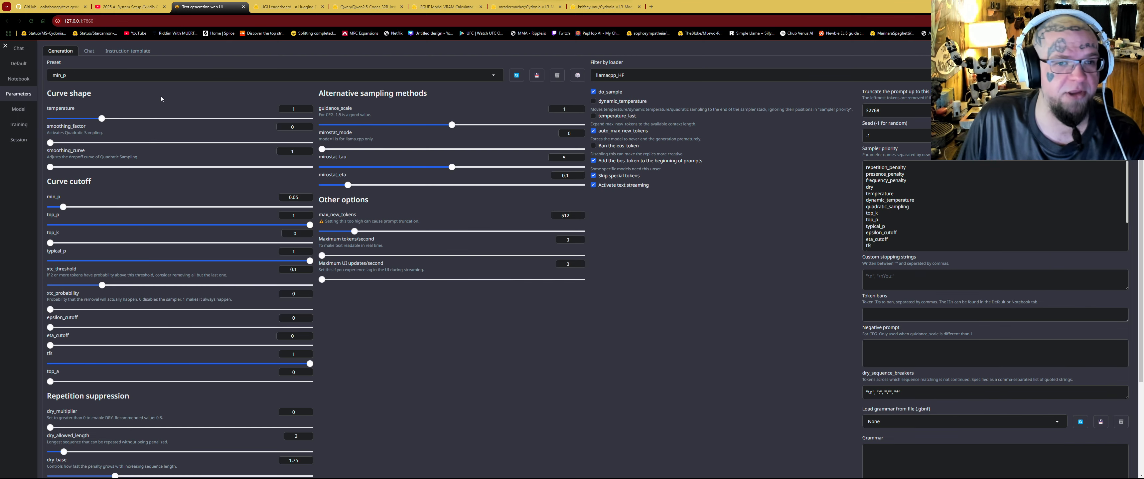
{"action": "left_click_drag", "start_coordinate": [355, 231], "coordinate": [384, 231]}
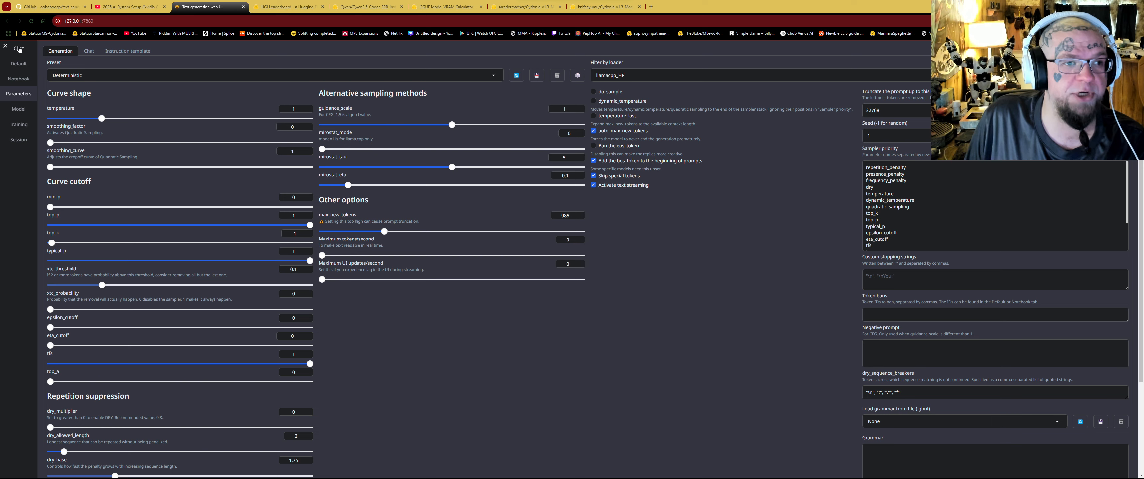
Send the chat prompt "Write me a comedic short story." to the loaded model.
{"action": "left_click", "coordinate": [19, 48]}
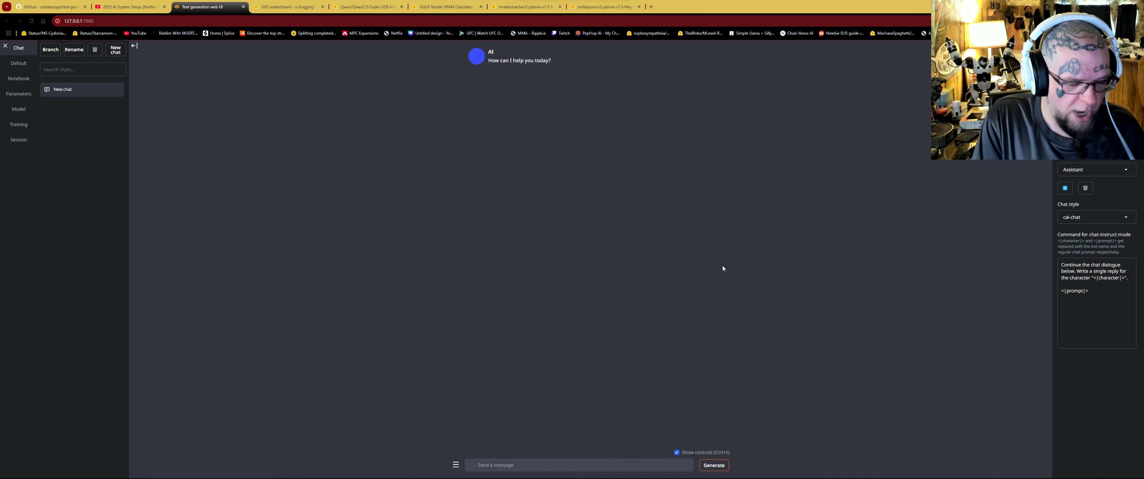
{"action": "type", "text": "Write me a comedic short story"}
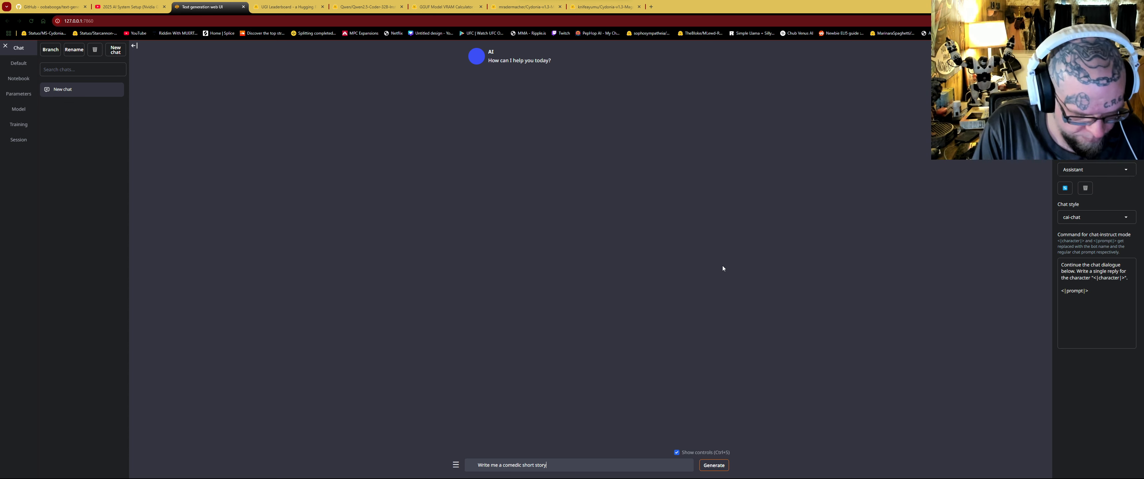
{"action": "type", "text": "."}
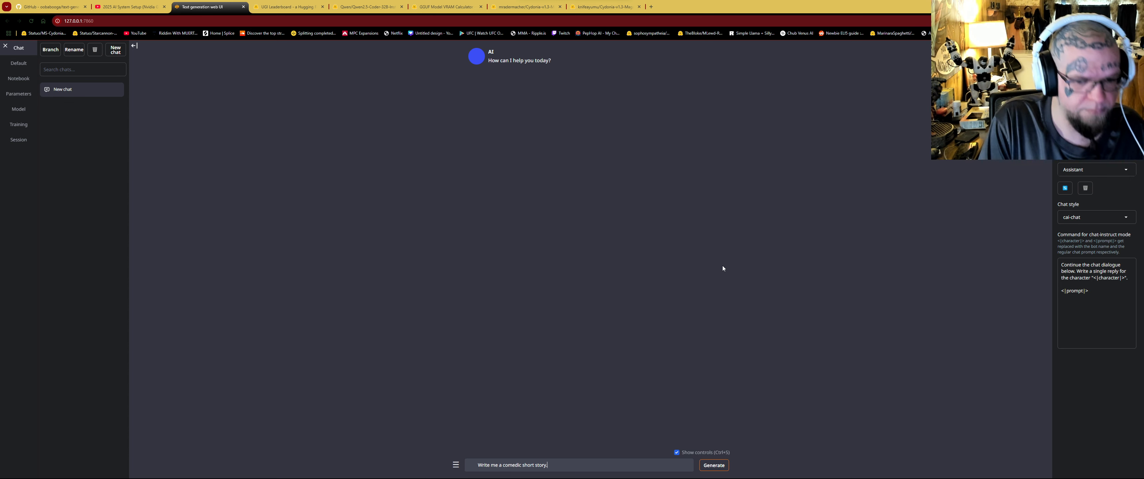
{"action": "key", "text": "Return"}
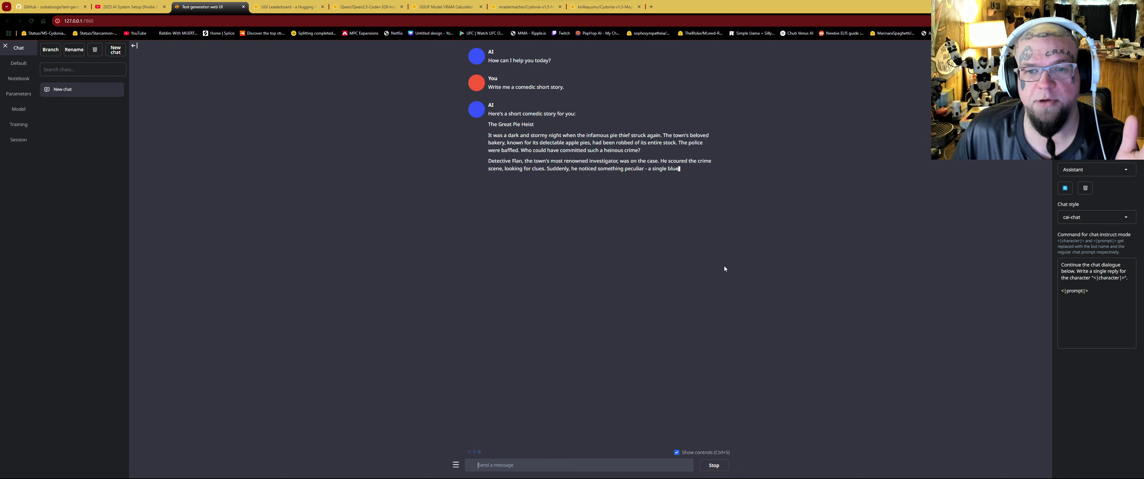
{"action": "mouse_move", "coordinate": [792, 475]}
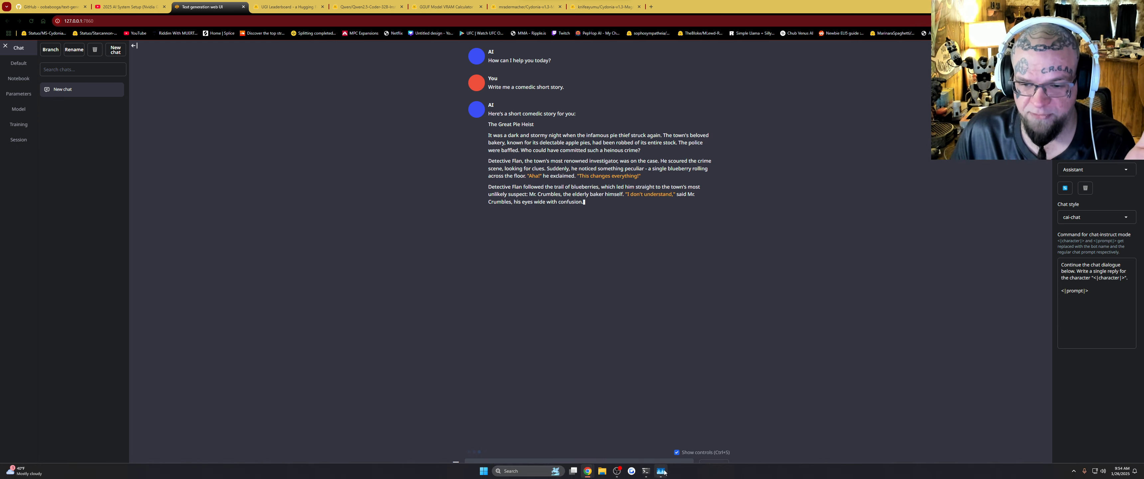